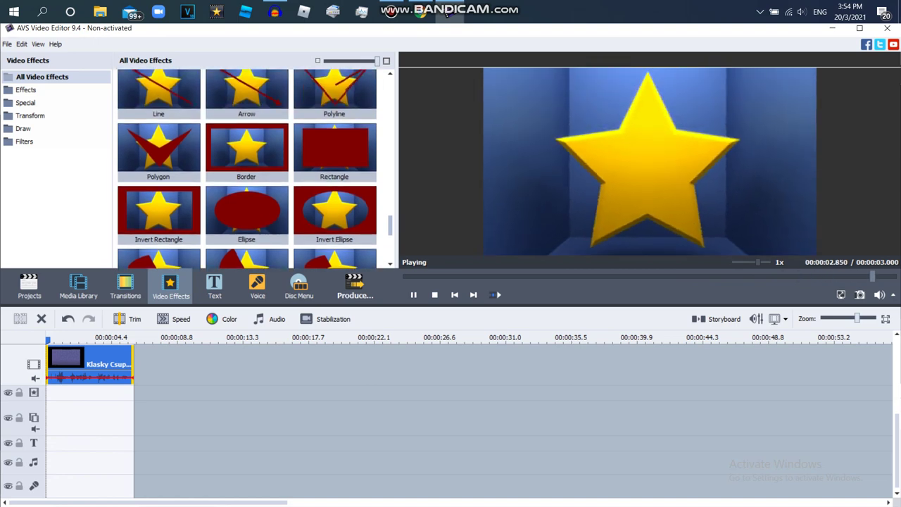
# Step: Add the Invert Rectangle effect on the first effects line beneath the Klasky Csupo clip and shorten it to the clip's length
pyautogui.moveTo(158, 205); pyautogui.dragTo(91, 394)
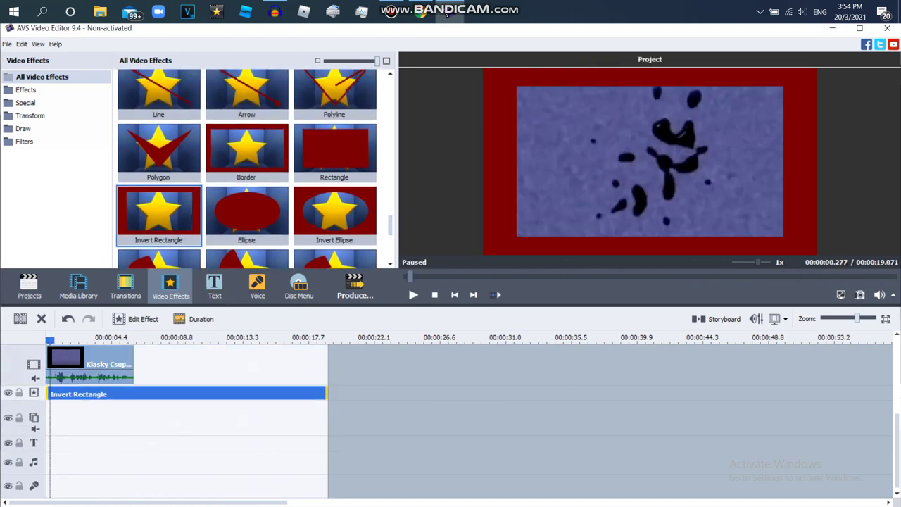
pyautogui.click(157, 395)
pyautogui.moveTo(137, 394); pyautogui.dragTo(134, 393)
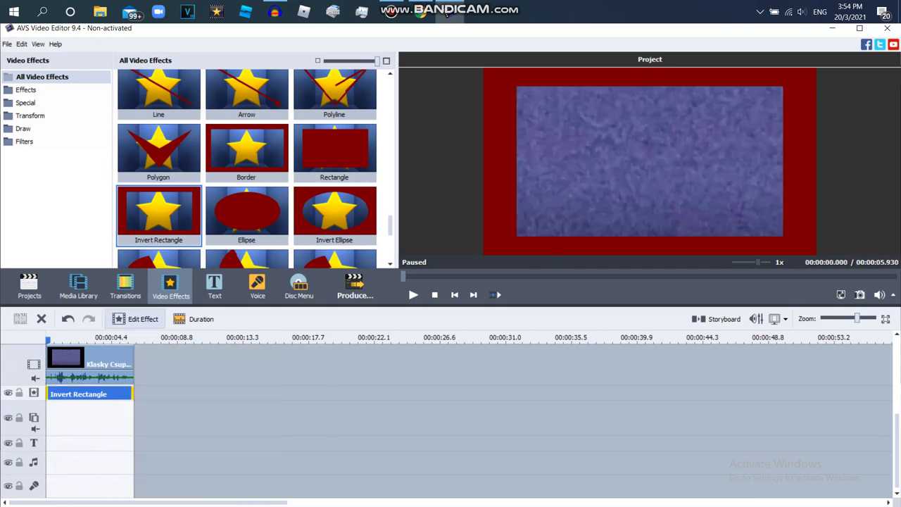
# Step: Set the Invert Rectangle effect to a solid brush in cyan and apply the settings
pyautogui.click(136, 319)
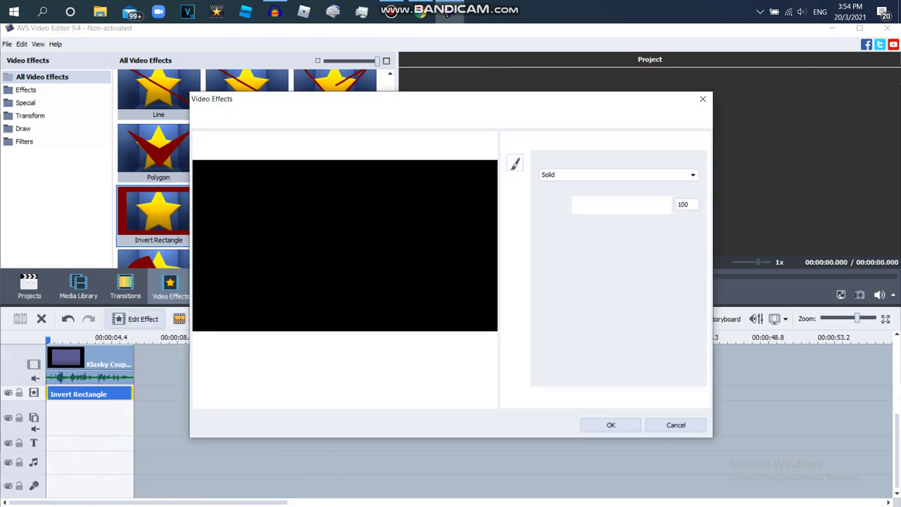
pyautogui.click(620, 175)
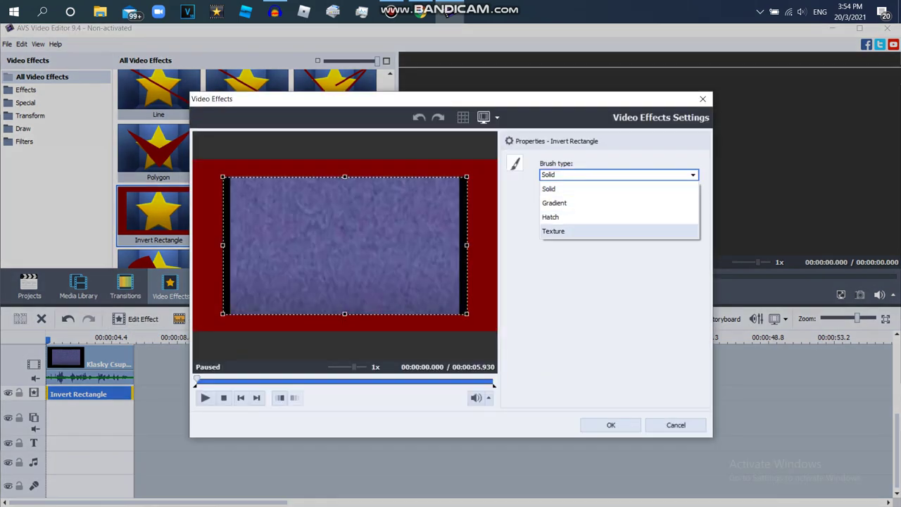
pyautogui.click(549, 189)
pyautogui.click(553, 204)
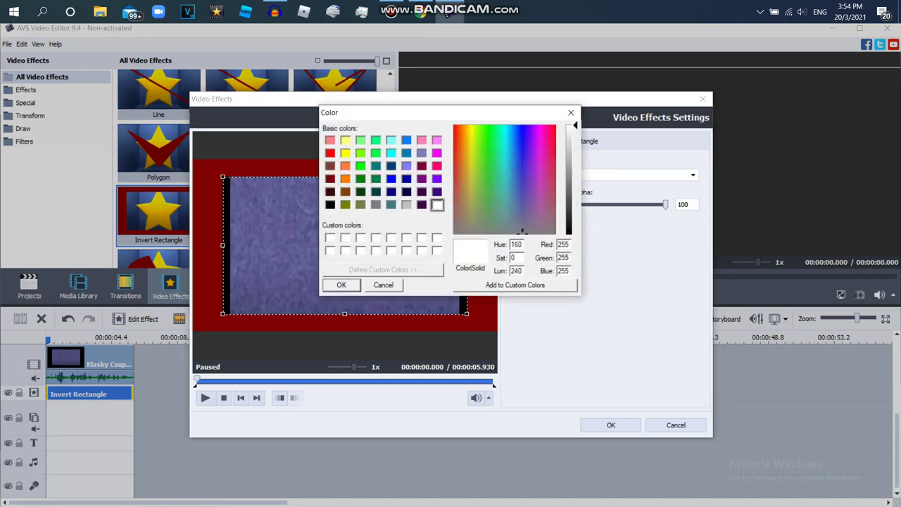
pyautogui.click(391, 152)
pyautogui.click(341, 284)
pyautogui.click(611, 425)
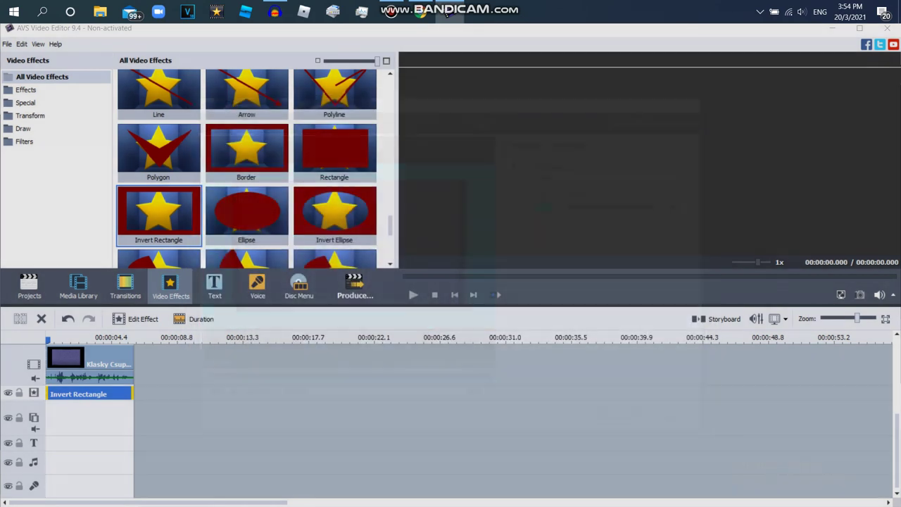
# Step: Add two more video effects lines to the timeline
pyautogui.rightClick(182, 393)
pyautogui.click(212, 471)
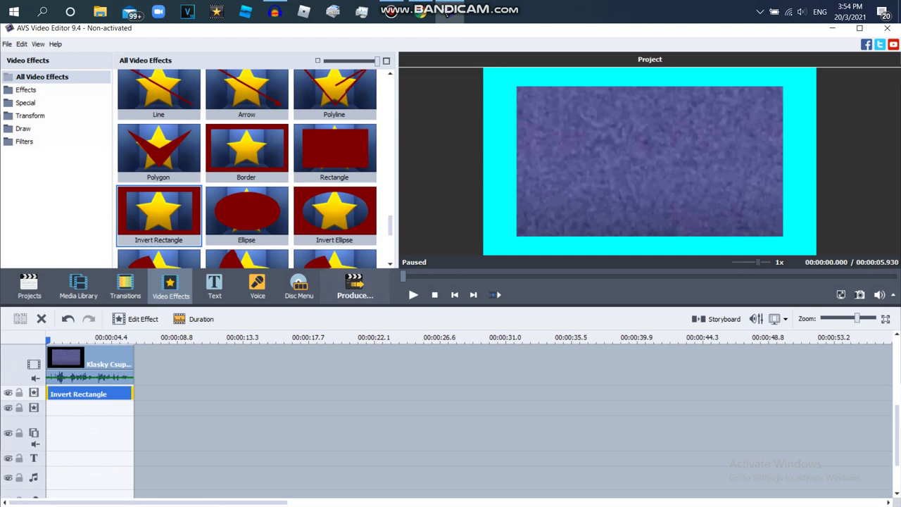
pyautogui.rightClick(252, 406)
pyautogui.click(275, 472)
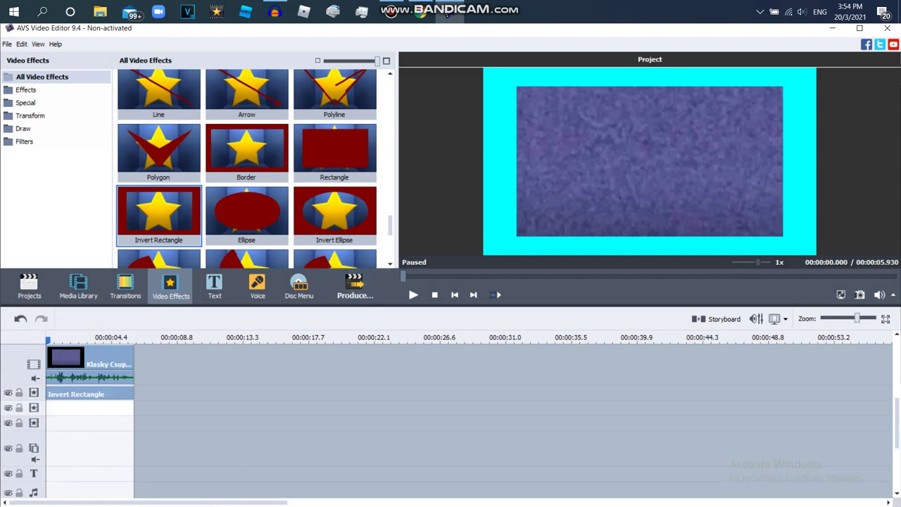
# Step: Add the Mirror effect on the second effects line and set its type to Left
pyautogui.scroll(-5, 246, 169)
pyautogui.moveTo(335, 173); pyautogui.dragTo(103, 409)
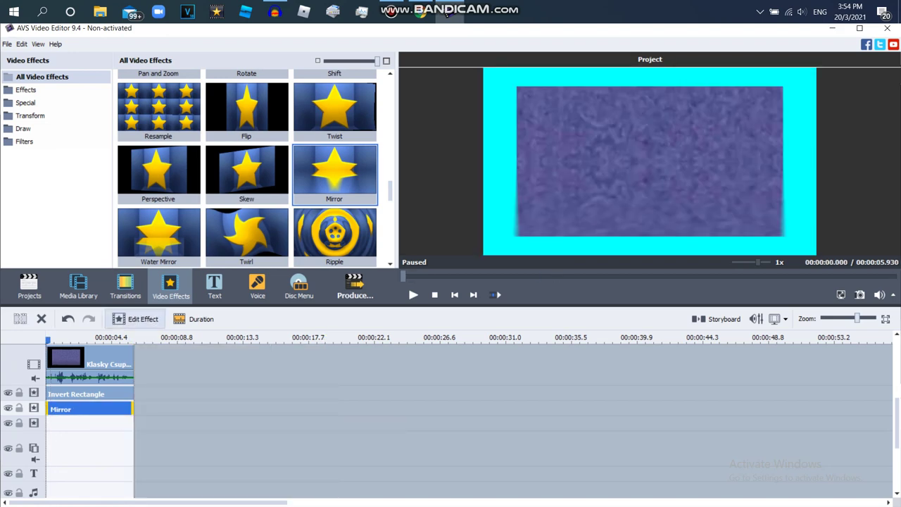
pyautogui.doubleClick(102, 409)
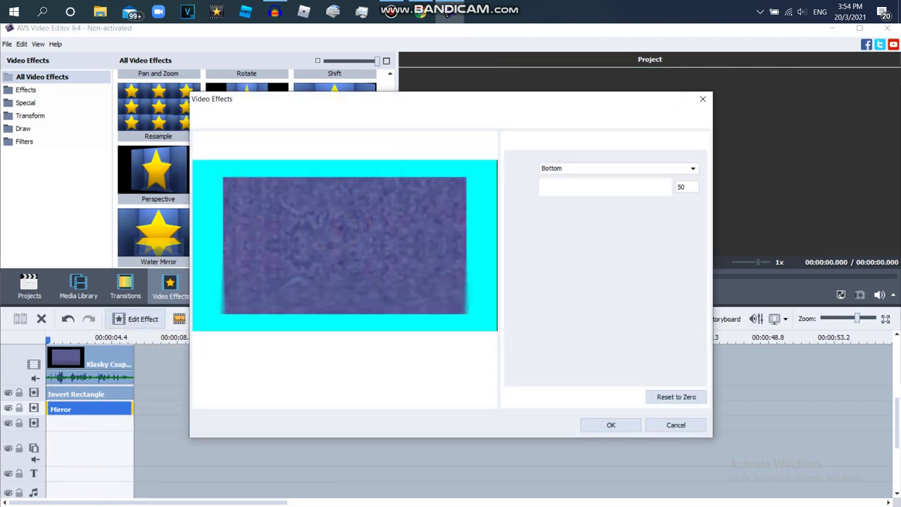
pyautogui.click(618, 168)
pyautogui.click(548, 210)
pyautogui.click(611, 424)
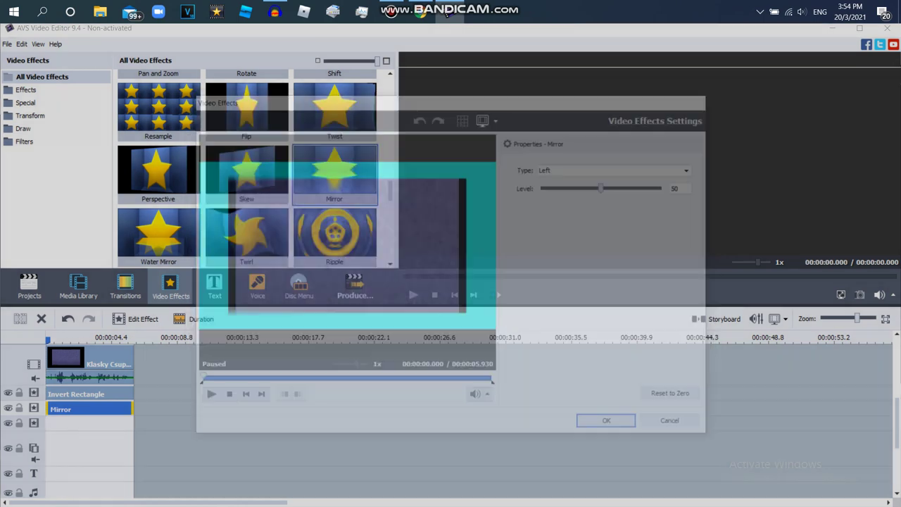
# Step: Add the Rotate effect on the third effects line, trimmed to the clip's length, and insert a fourth effects line
pyautogui.moveTo(390, 191); pyautogui.dragTo(391, 176)
pyautogui.moveTo(246, 186); pyautogui.dragTo(60, 422)
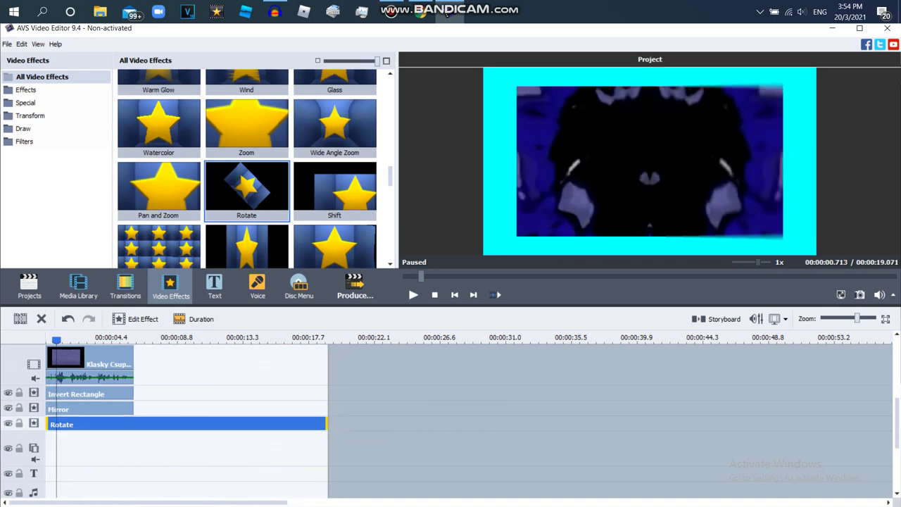
pyautogui.moveTo(327, 424); pyautogui.dragTo(133, 424)
pyautogui.rightClick(161, 421)
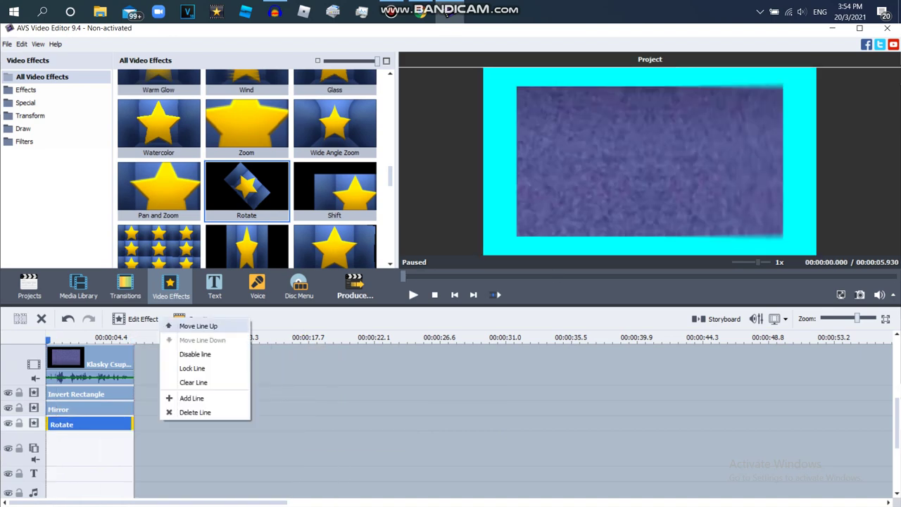
pyautogui.click(192, 398)
# Step: Play the YouTube video "Klasky Csupo in Reversed Echo (Sony Vegas Version)" in Chrome for reference and return to AVS Video Editor
pyautogui.click(420, 12)
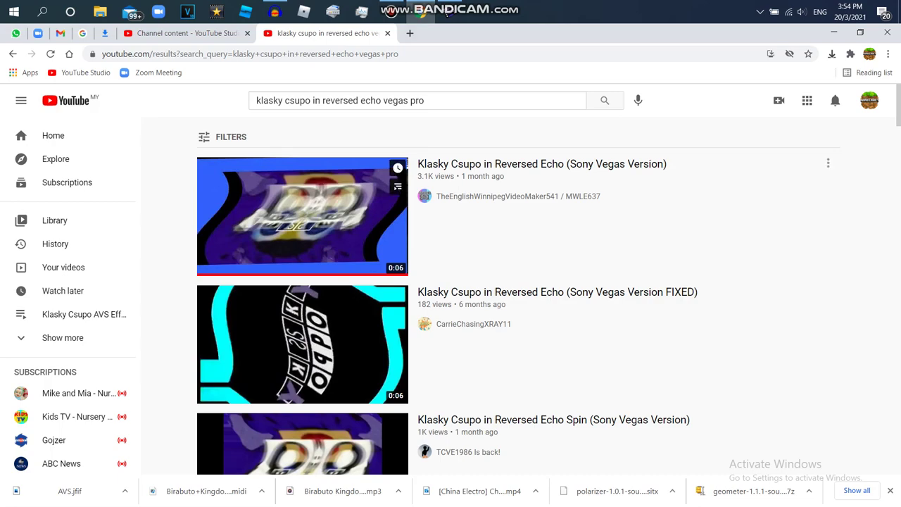
pyautogui.click(493, 163)
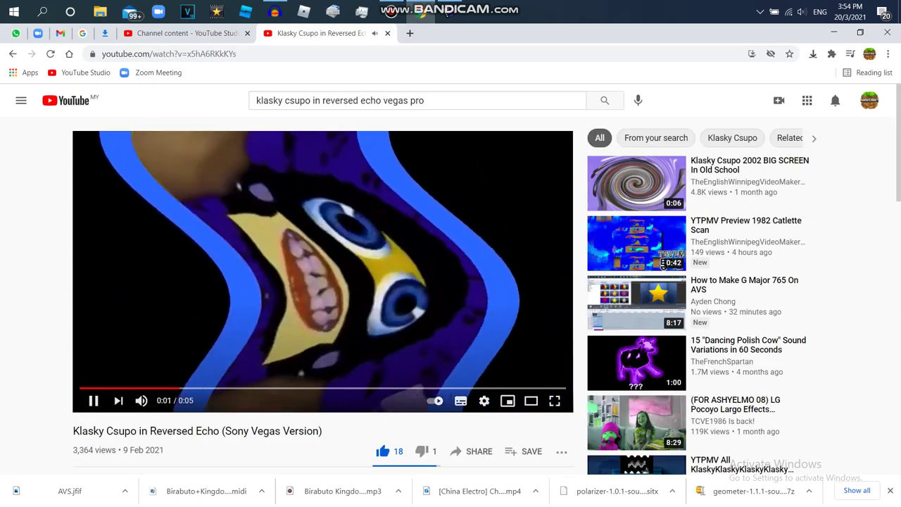
pyautogui.click(448, 13)
# Step: Extend the Rotate effect's fade-in across its entire duration and apply the settings
pyautogui.rightClick(82, 426)
pyautogui.click(137, 320)
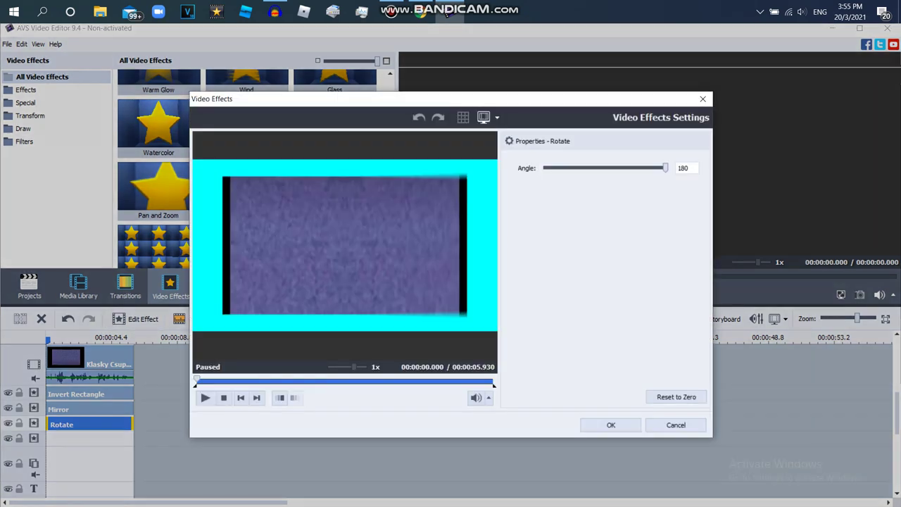
pyautogui.moveTo(196, 386); pyautogui.dragTo(495, 385)
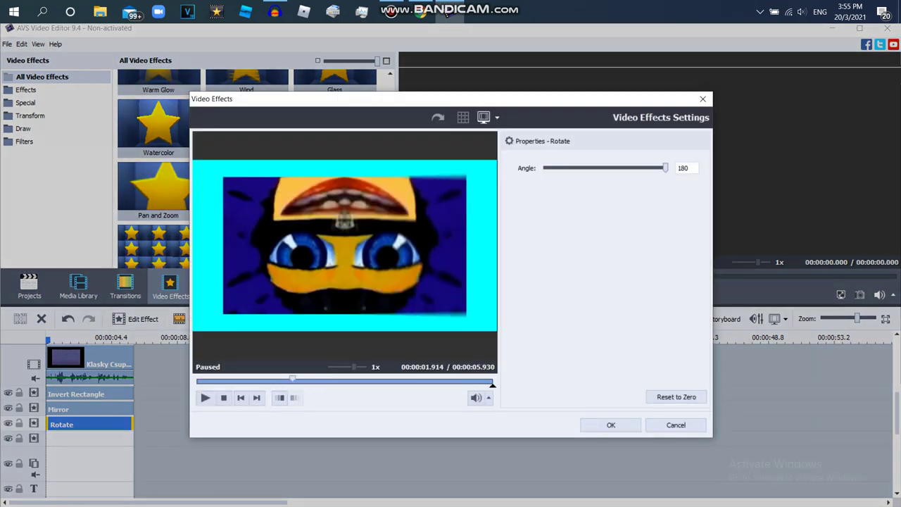
pyautogui.click(612, 425)
# Step: Duplicate the Rotate effect onto the fourth effects line, aligned with the clip's start, and add a fifth line
pyautogui.rightClick(117, 426)
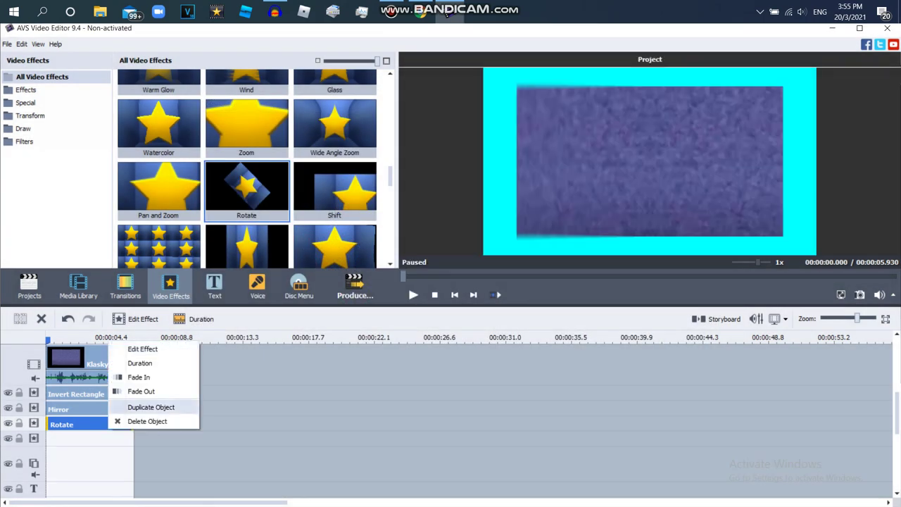
pyautogui.click(145, 404)
pyautogui.moveTo(173, 425); pyautogui.dragTo(86, 440)
pyautogui.rightClick(155, 442)
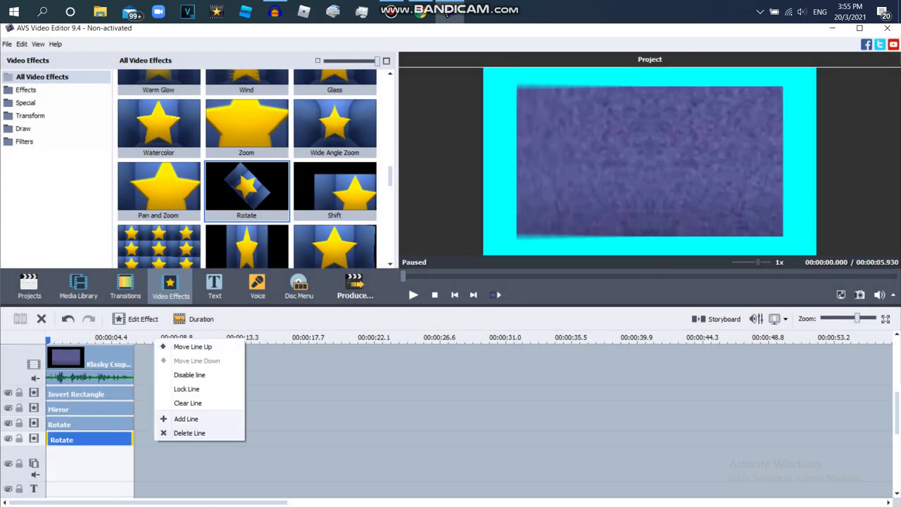
pyautogui.click(186, 419)
# Step: Duplicate the fourth line's Rotate effect and place the copy on the fifth effects line, aligned with the clip's start
pyautogui.rightClick(83, 441)
pyautogui.click(125, 419)
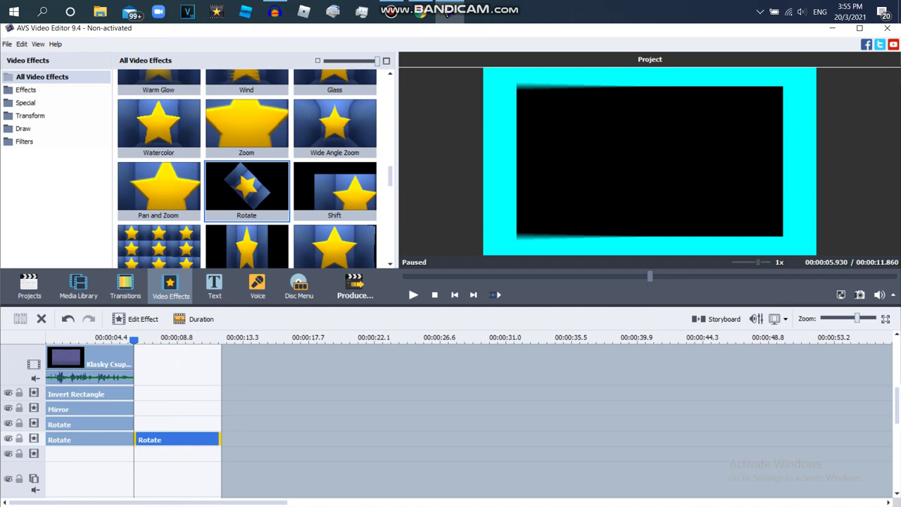
pyautogui.moveTo(173, 440); pyautogui.dragTo(86, 455)
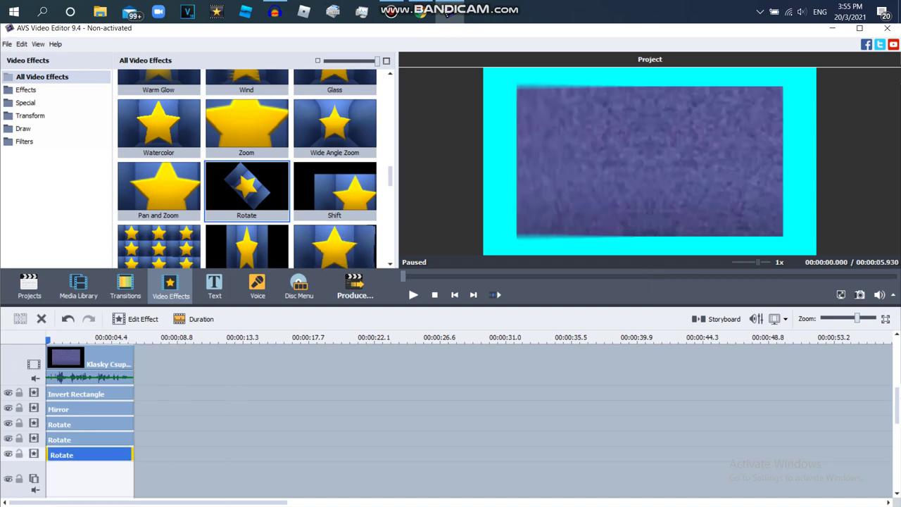
# Step: Put the Wave effect on the fifth effects line in place of Rotate, with 1 peak, amplitude 50, speed 1 and Vertical enabled
pyautogui.scroll(-5, 158, 190)
pyautogui.moveTo(158, 190); pyautogui.dragTo(98, 456)
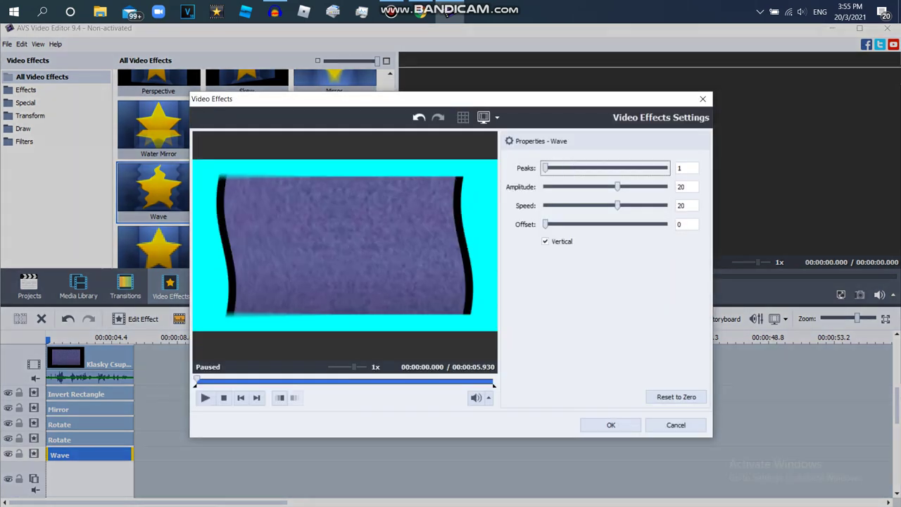
pyautogui.moveTo(618, 187); pyautogui.dragTo(637, 187)
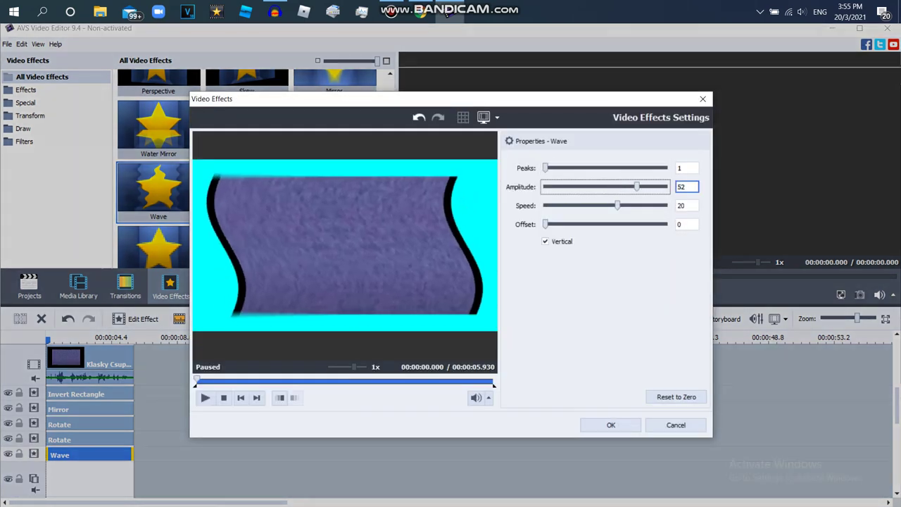
pyautogui.write('50')
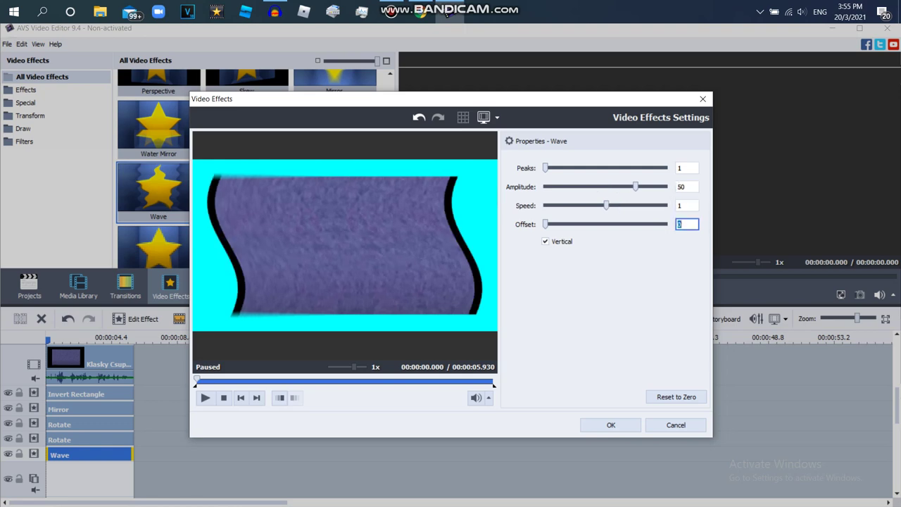
# Step: Preview the Wave effect in its settings, set its speed to 10 and apply it
pyautogui.click(204, 398)
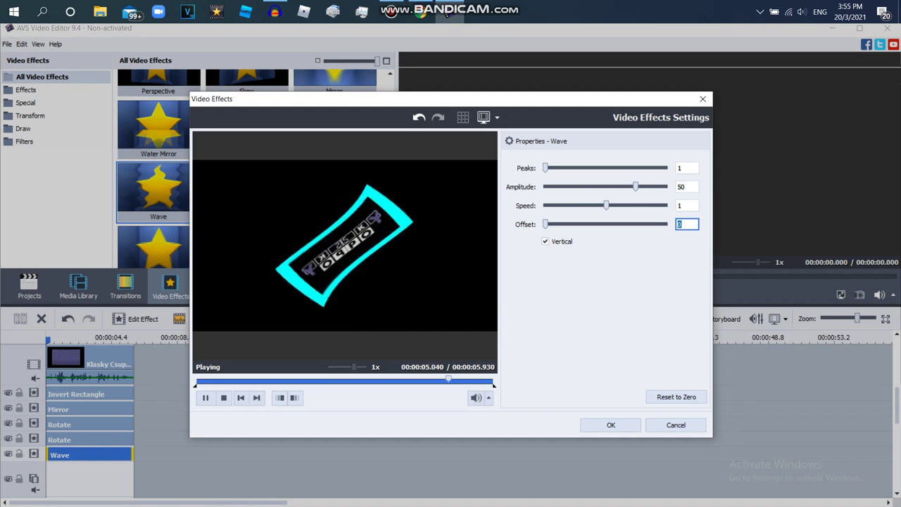
pyautogui.click(205, 398)
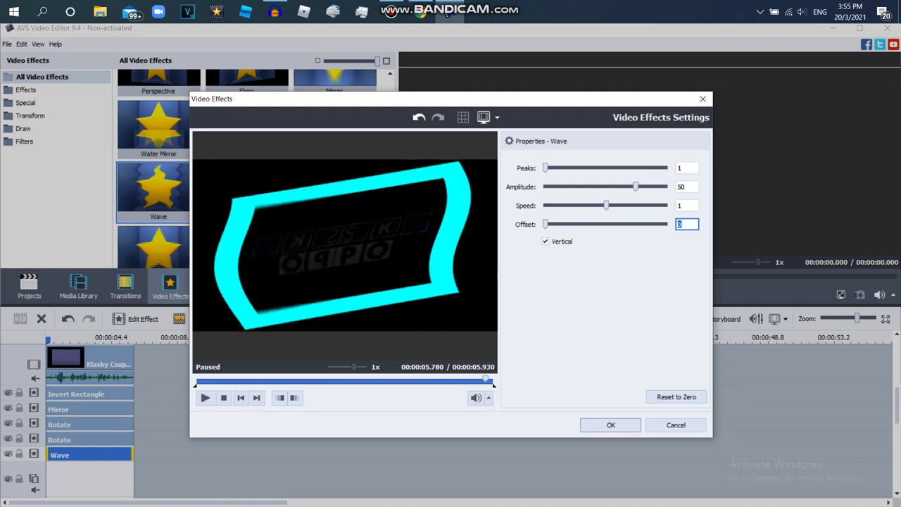
pyautogui.write('1')
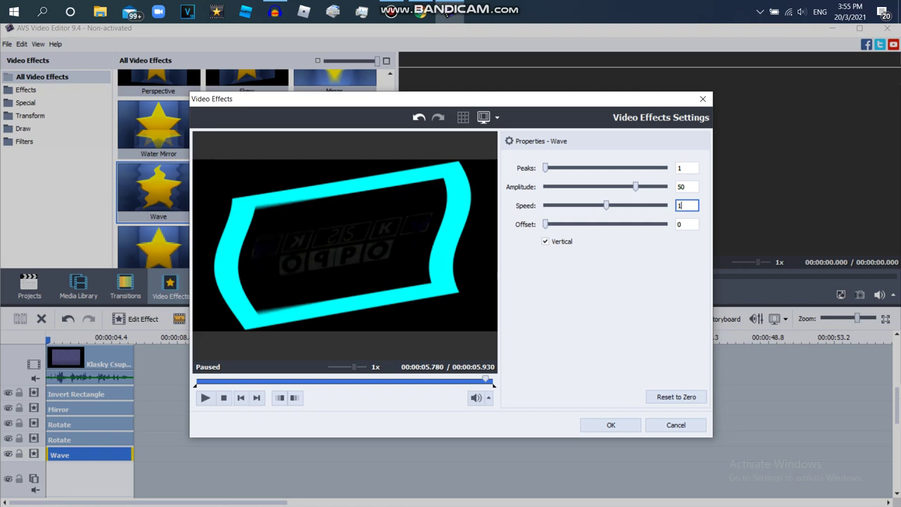
pyautogui.write('0')
pyautogui.press('Return')
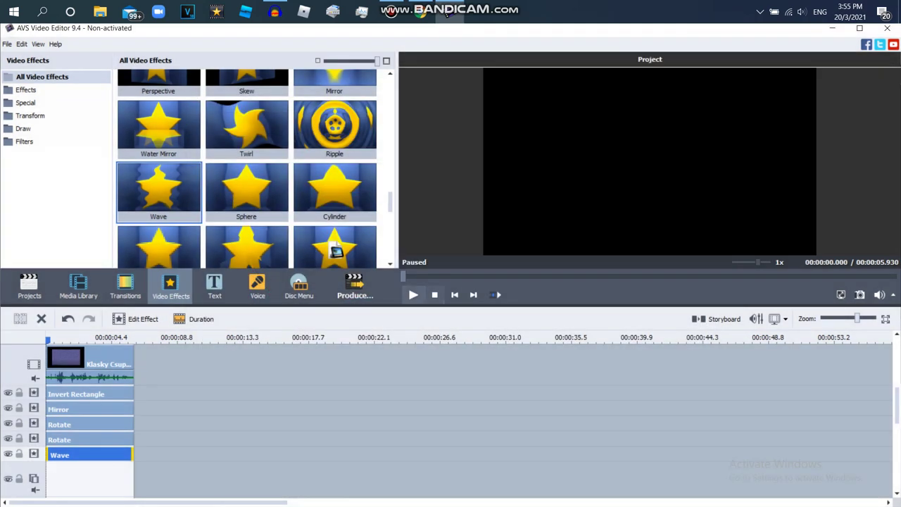
# Step: Play the project to preview the combined video effects
pyautogui.click(414, 294)
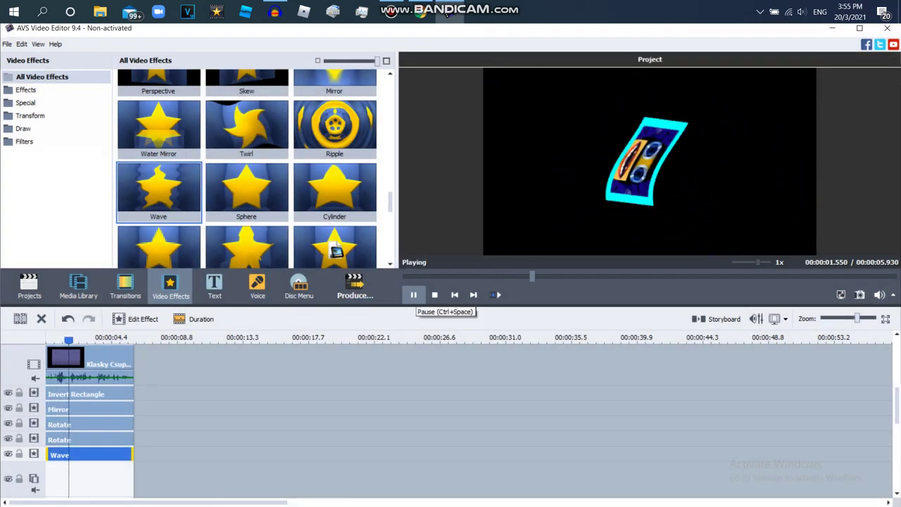
pyautogui.click(413, 294)
pyautogui.rightClick(75, 355)
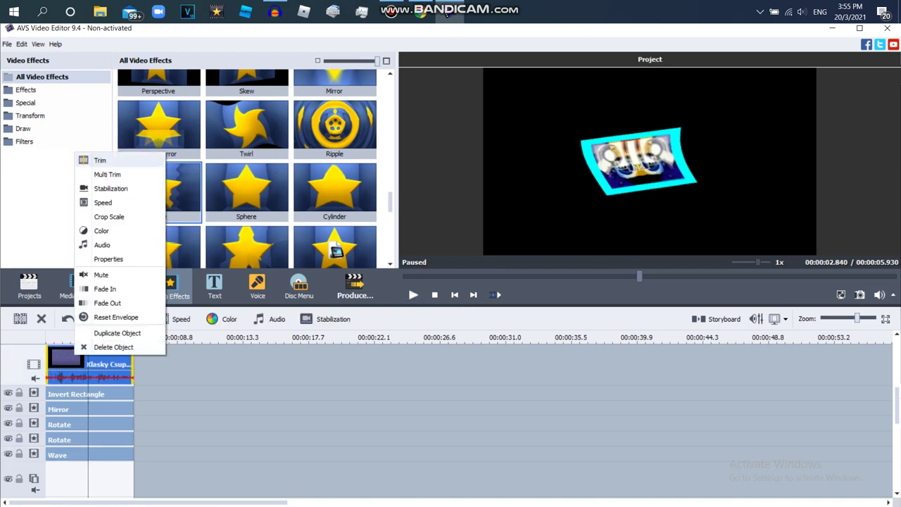
# Step: Switch to Audacity and import the WAV audio file "Klasky Csupo Robot Logo" from the AYDEN Video File folder
pyautogui.click(275, 12)
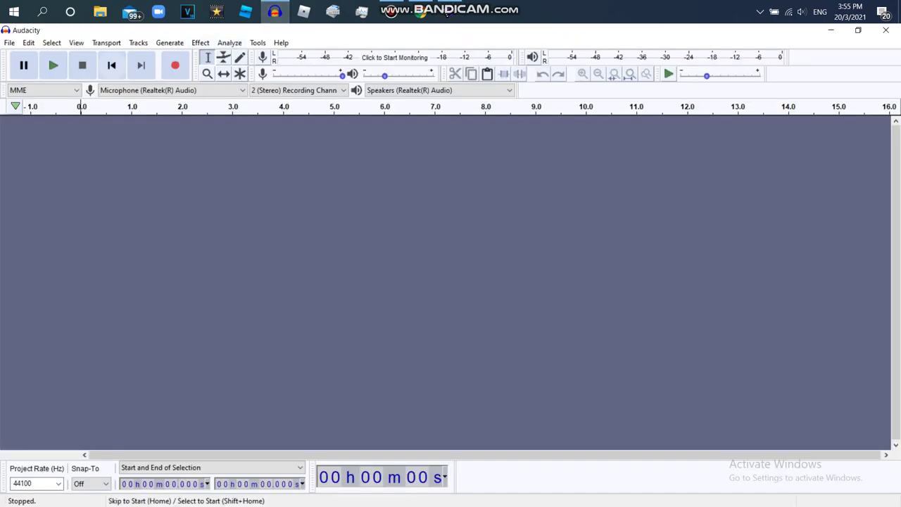
pyautogui.click(9, 43)
pyautogui.moveTo(56, 142)
pyautogui.click(144, 142)
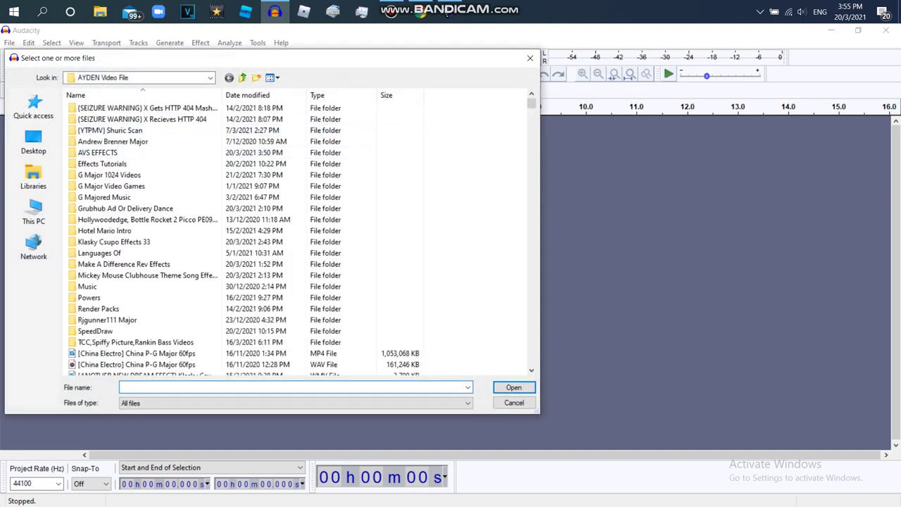
pyautogui.moveTo(531, 104); pyautogui.dragTo(531, 293)
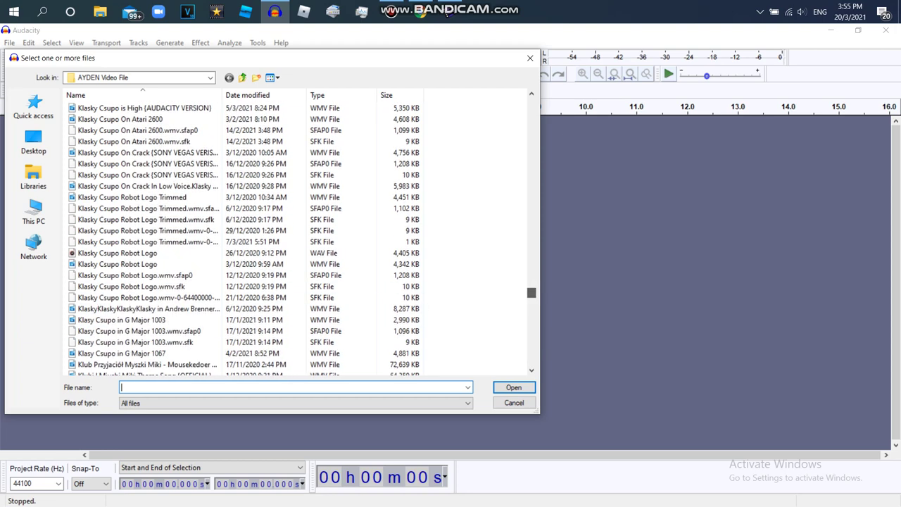
pyautogui.doubleClick(190, 253)
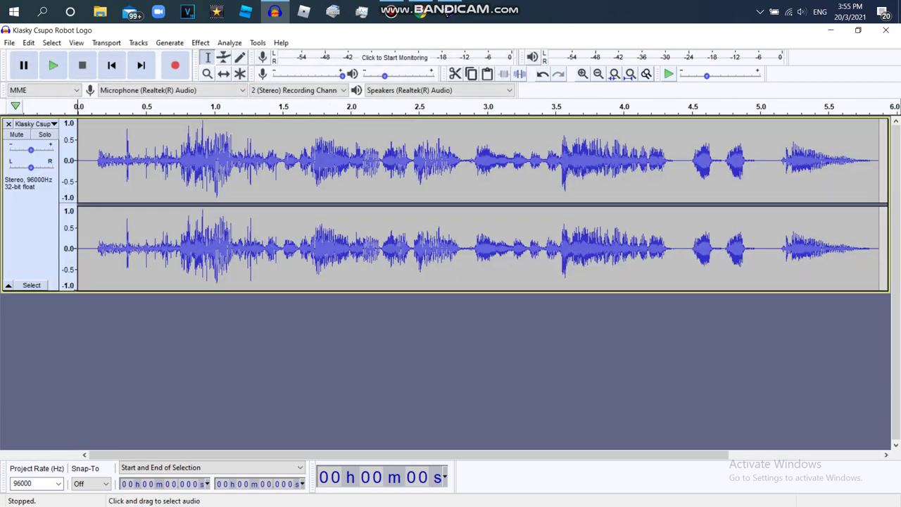
# Step: Preview the Echo effect on the whole track with a 0.1-second delay and decay factors of 0.5, 0.1 and 1
pyautogui.click(200, 42)
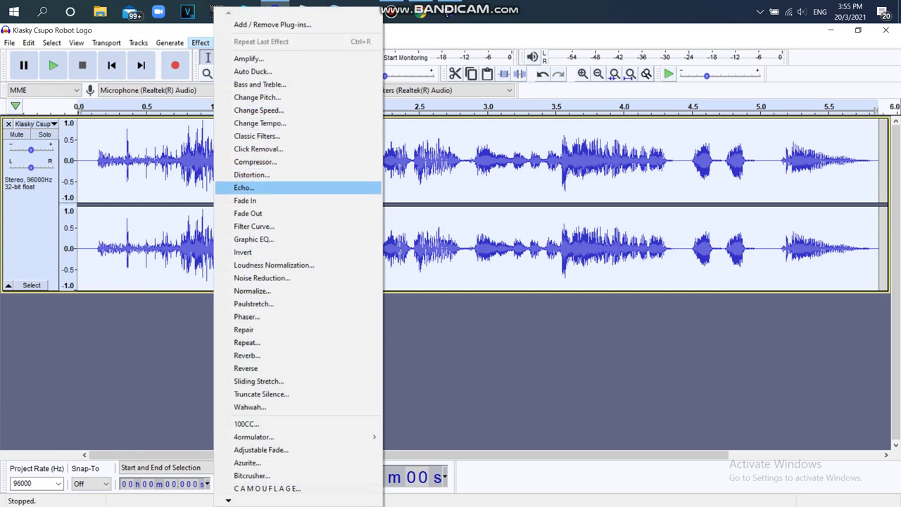
pyautogui.click(244, 188)
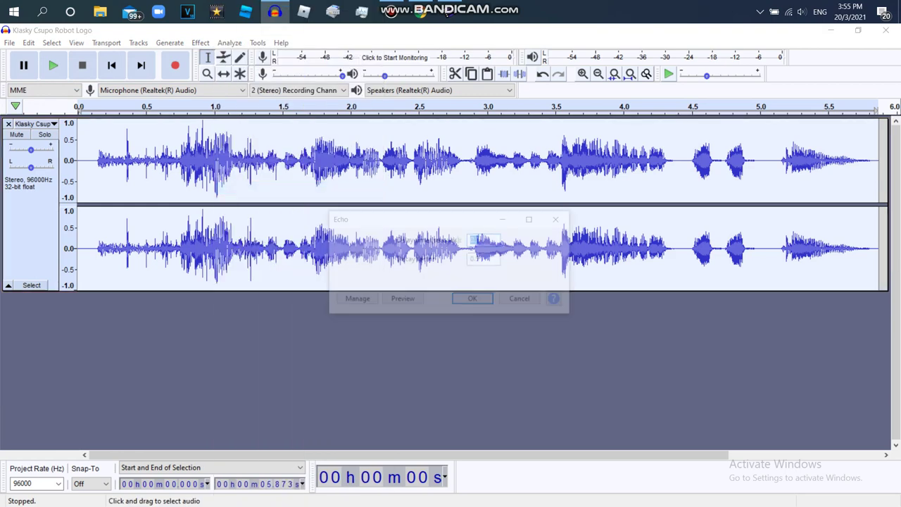
pyautogui.click(403, 300)
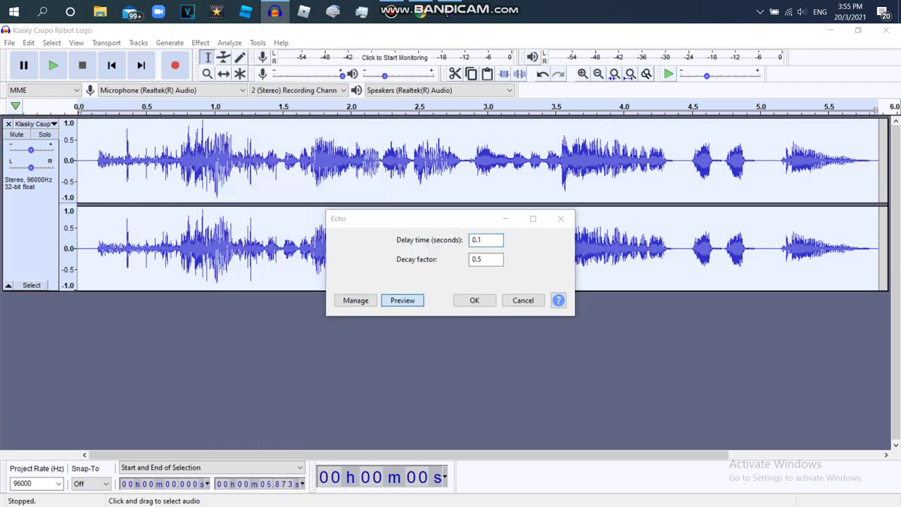
pyautogui.click(501, 217)
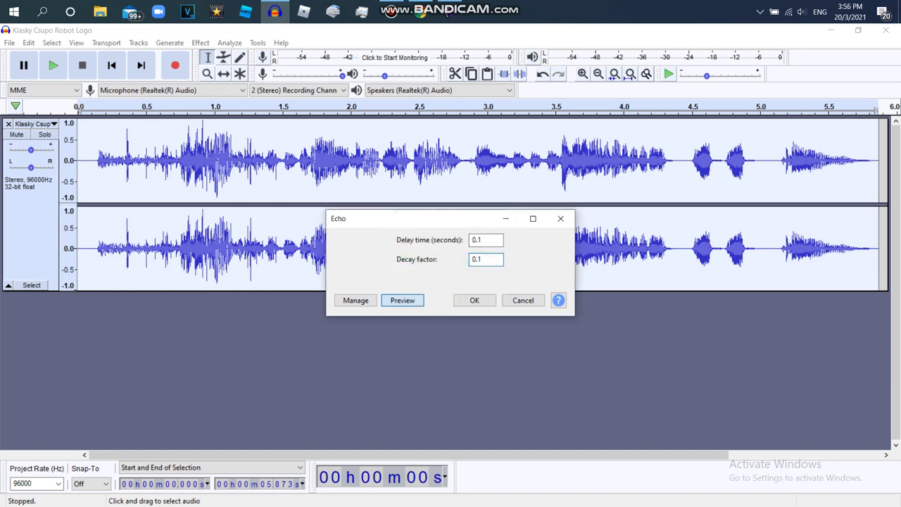
pyautogui.click(402, 300)
pyautogui.click(501, 217)
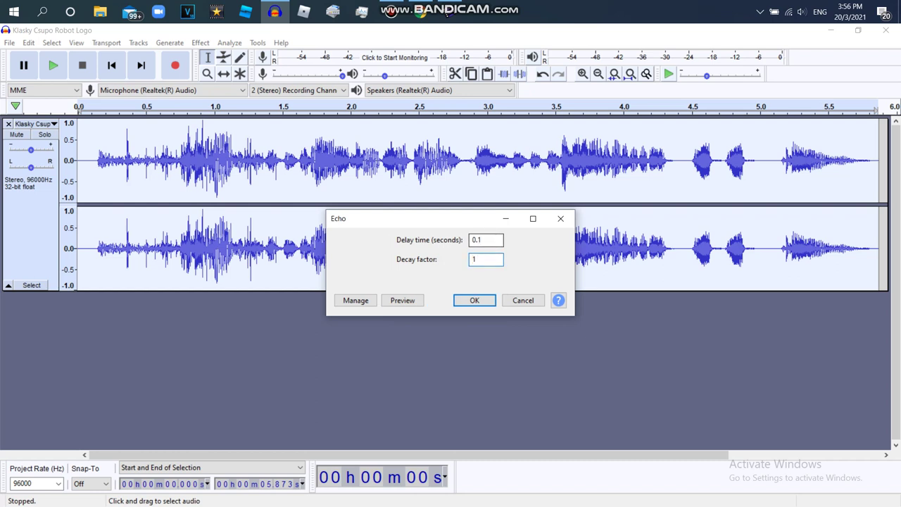
pyautogui.hotkey('alt', 'p')
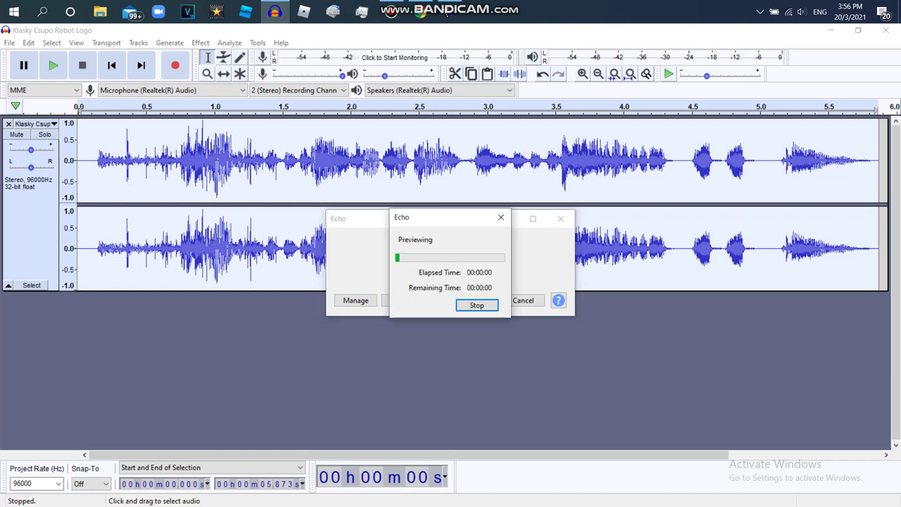
pyautogui.click(501, 218)
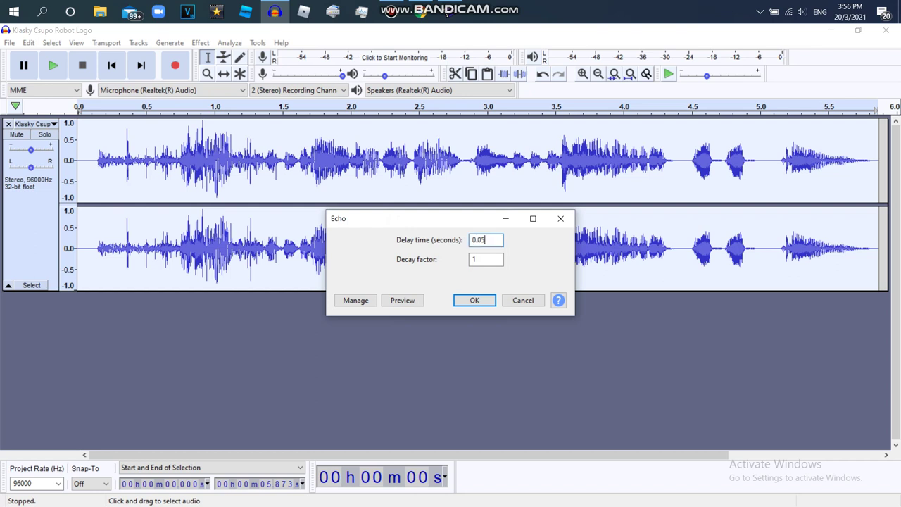
# Step: Preview the echo with 0.05 and 0.01-second delays at decay factor 1, and 0.01 at 0.5, and close the Echo settings without applying
pyautogui.hotkey('alt', 'p')
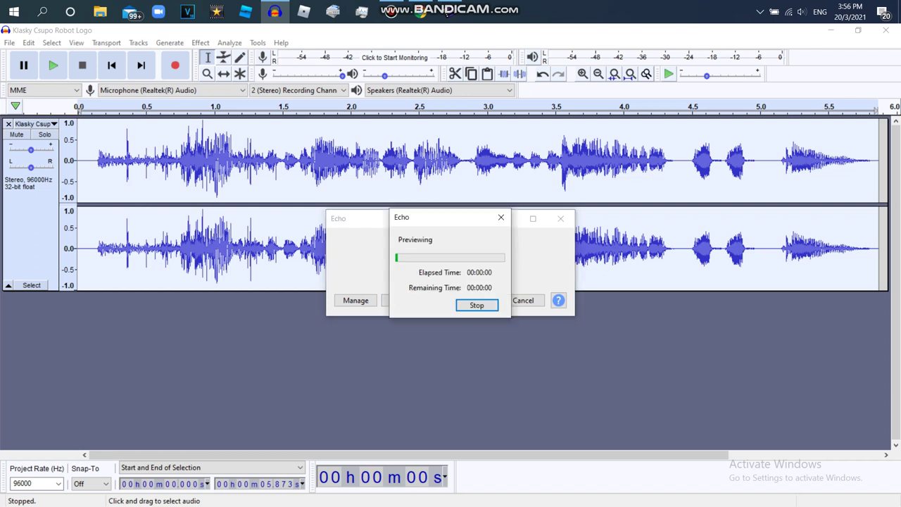
pyautogui.click(500, 217)
pyautogui.write('1')
pyautogui.hotkey('alt', 'p')
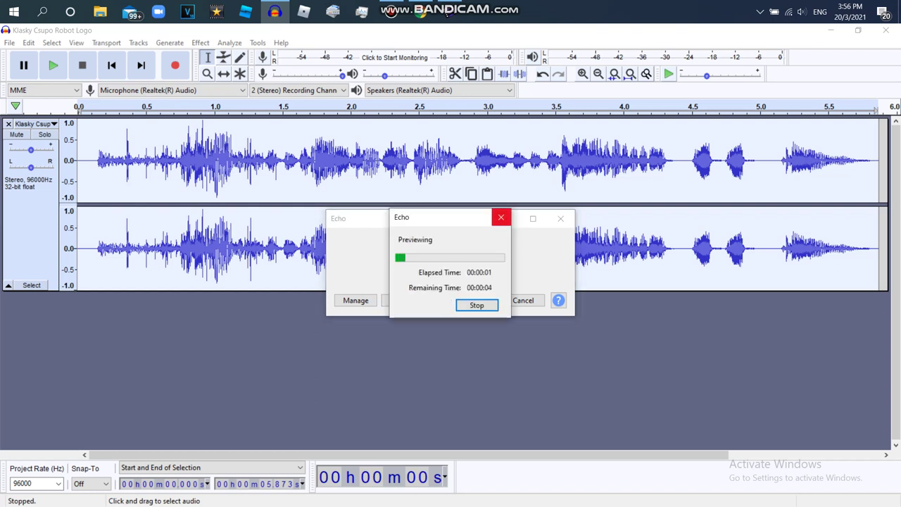
pyautogui.press('Return')
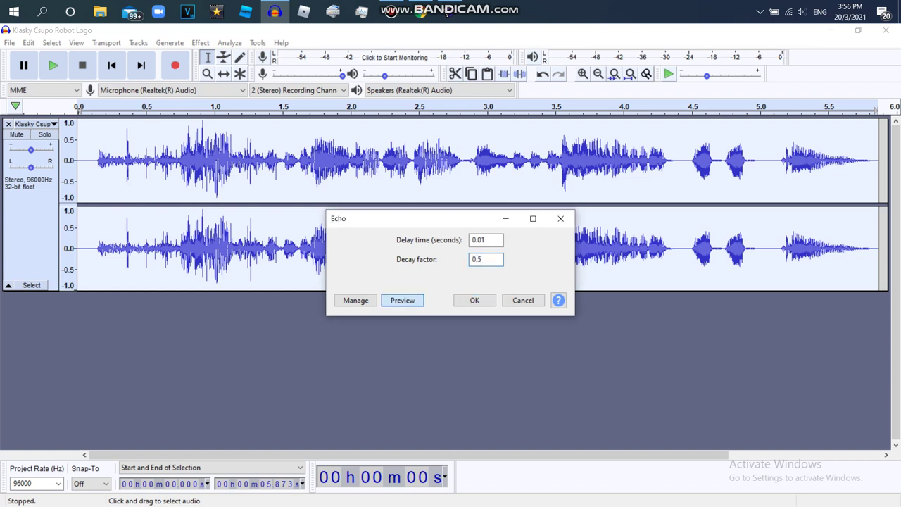
pyautogui.press('Return')
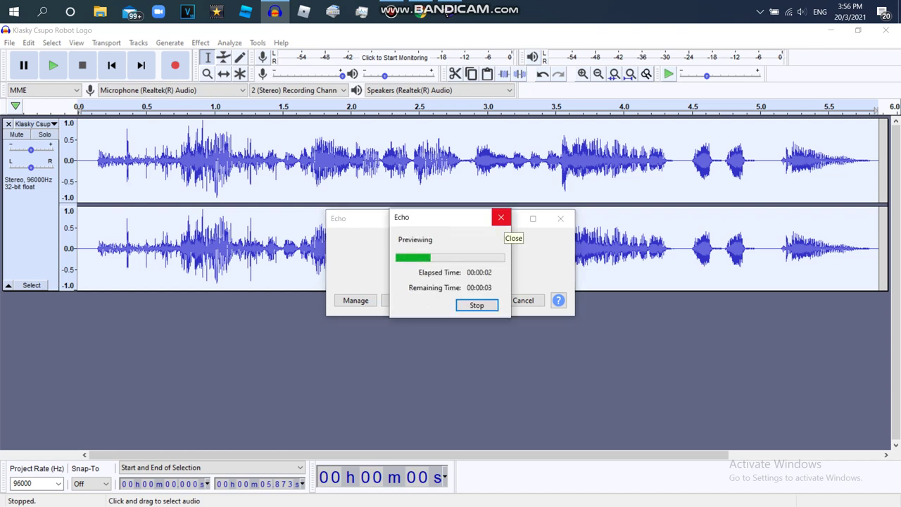
pyautogui.press('Return')
pyautogui.click(560, 218)
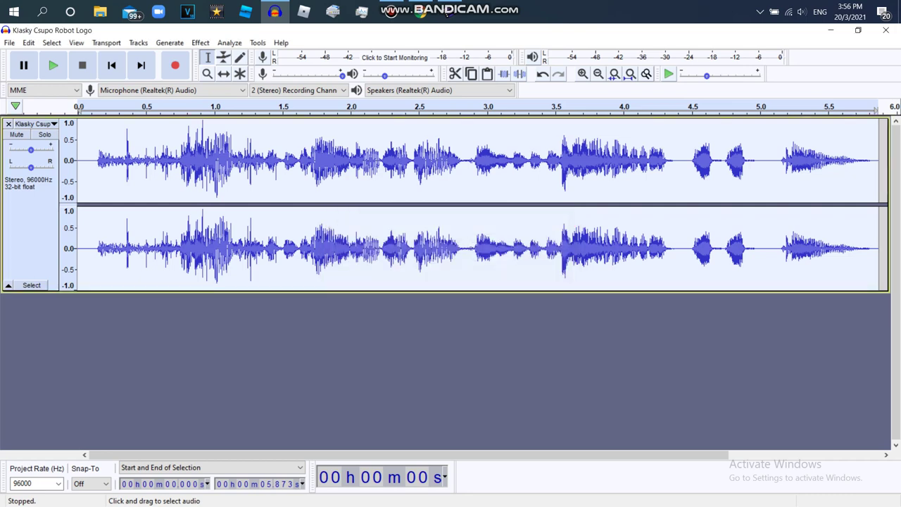
# Step: Reverse the whole audio track and apply the Echo effect to it with the settings the effect offers
pyautogui.click(200, 42)
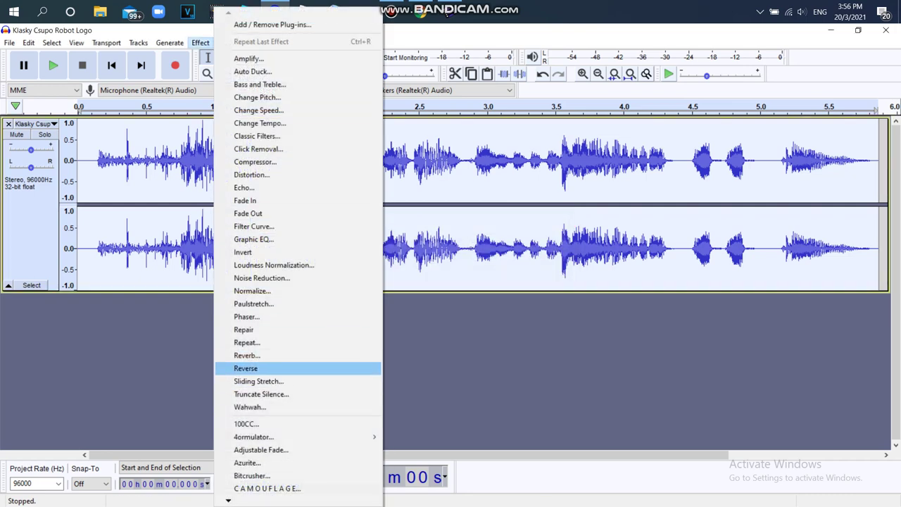
pyautogui.click(246, 368)
pyautogui.click(200, 42)
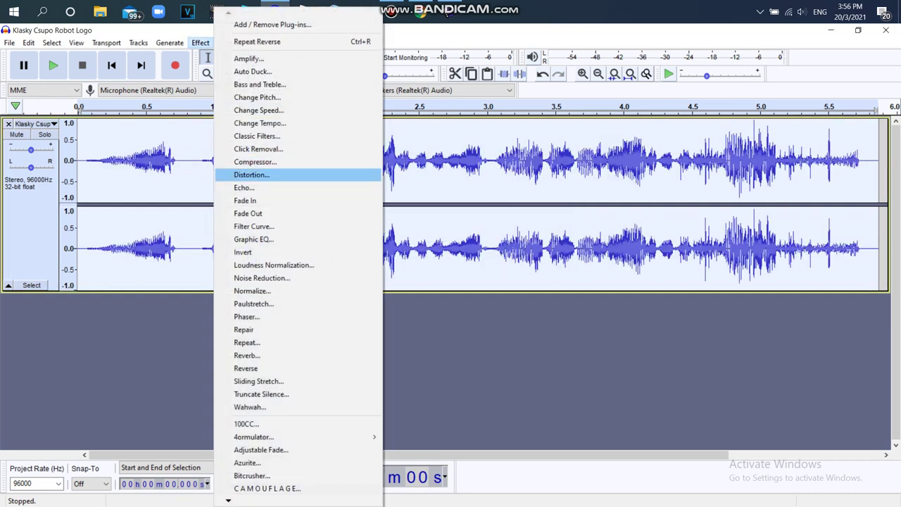
pyautogui.click(244, 187)
pyautogui.press('Return')
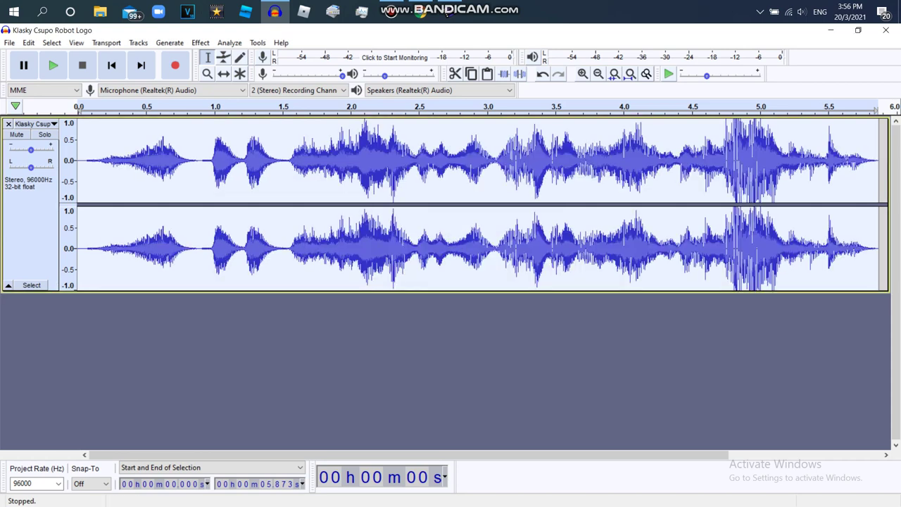
# Step: Reverse the echoed track back to forward direction and play its opening to check the sound
pyautogui.click(200, 43)
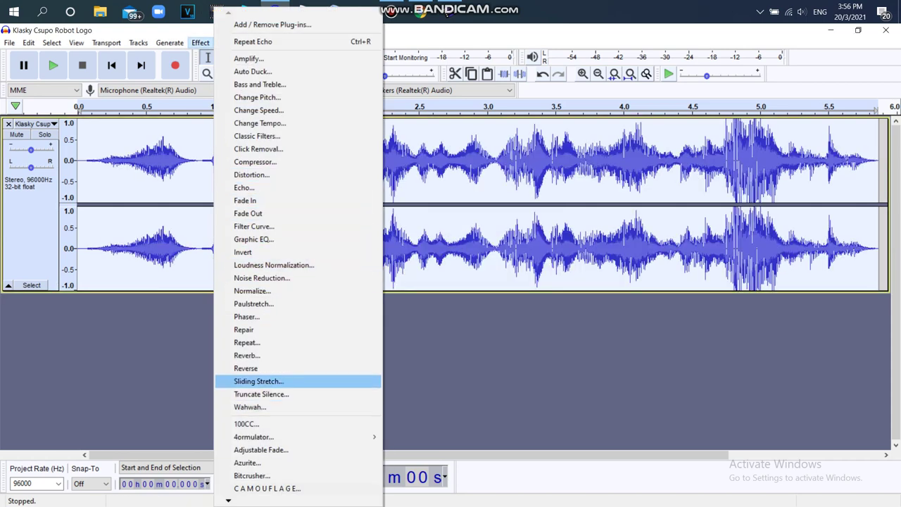
pyautogui.click(246, 368)
pyautogui.click(54, 65)
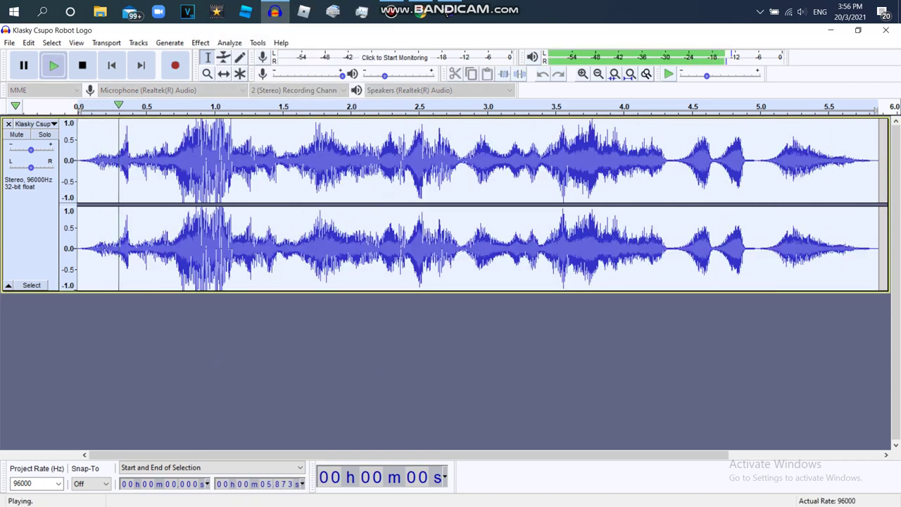
pyautogui.click(82, 64)
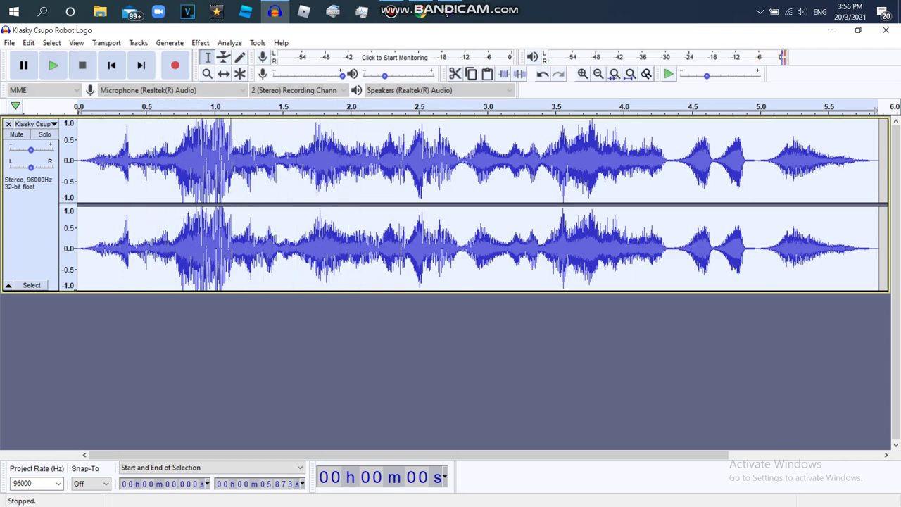
# Step: Export the audio as a WAV named "Klasky Csupo Robot Logo in Reverse Echo Wave Spin" in the Audacity folder, leaving the metadata tags empty
pyautogui.click(9, 42)
pyautogui.moveTo(56, 130)
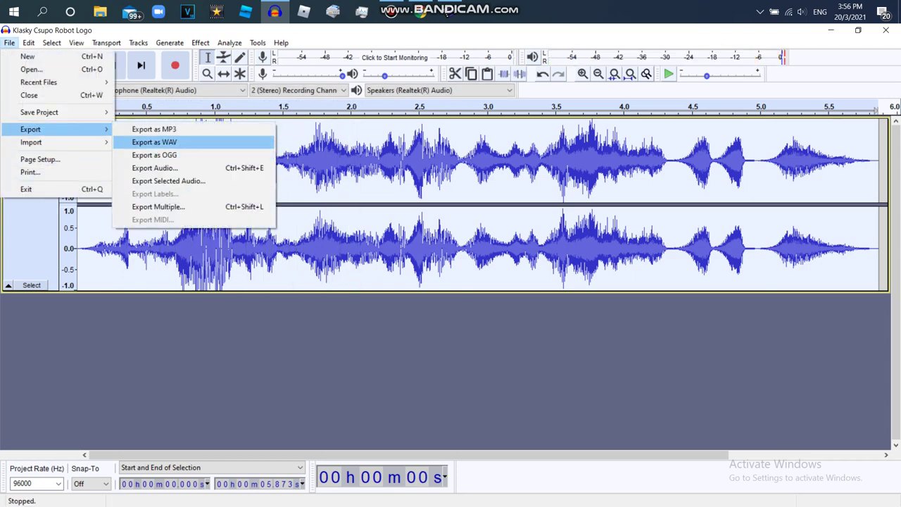
pyautogui.click(154, 142)
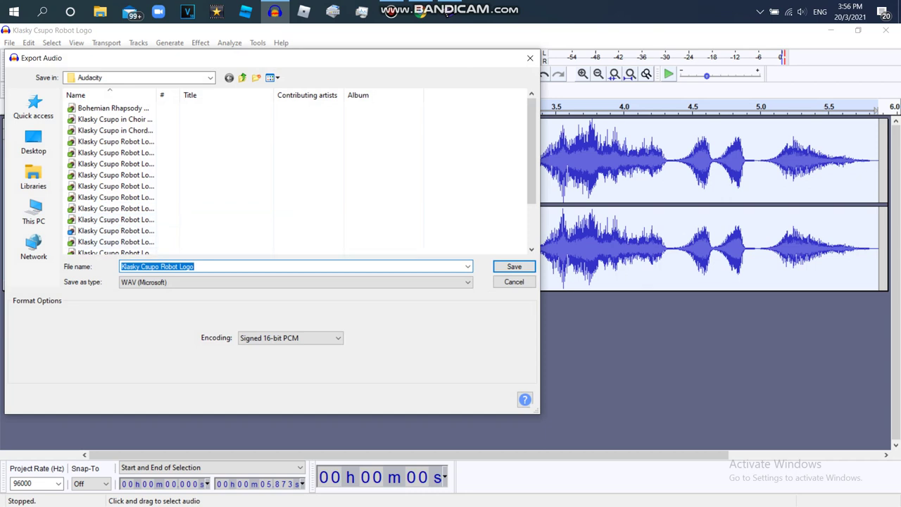
pyautogui.write('in Reverse Echo Wave Spin')
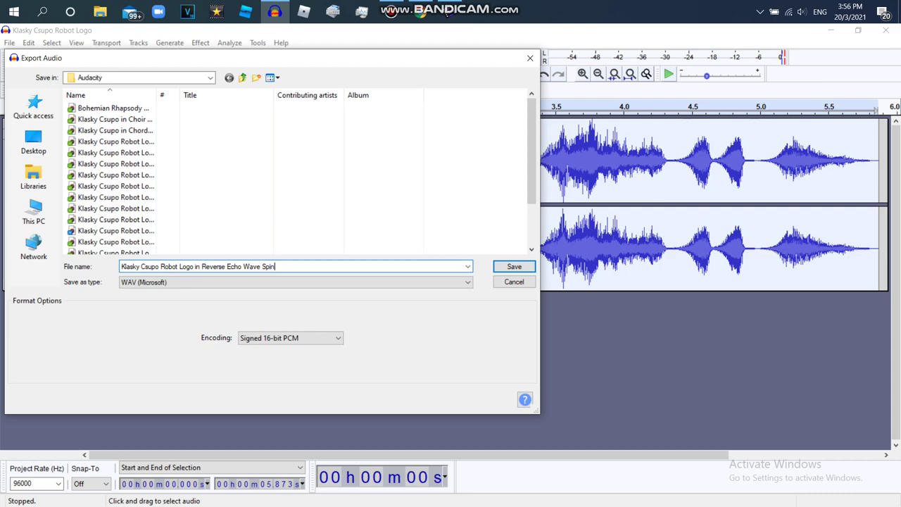
pyautogui.press('Return')
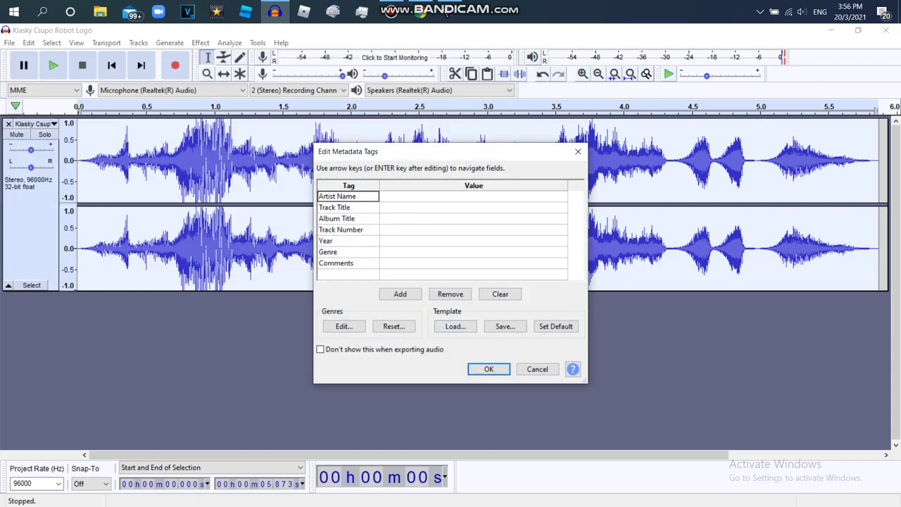
pyautogui.press('Return')
# Step: Close the audio project without saving it and return to AVS Video Editor
pyautogui.click(883, 11)
pyautogui.click(886, 30)
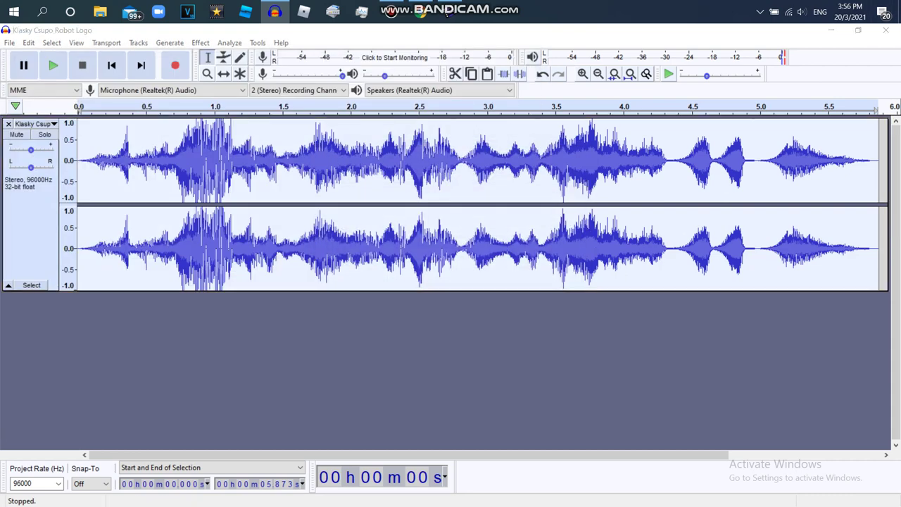
pyautogui.click(474, 266)
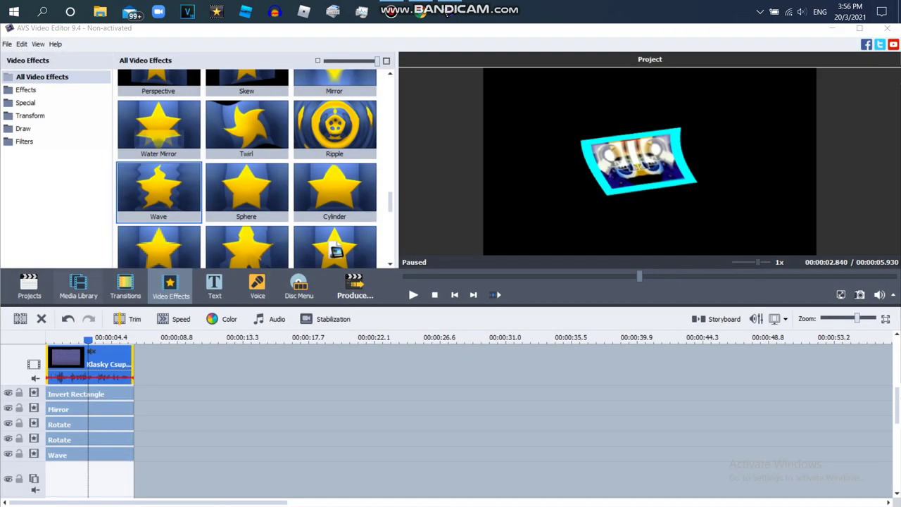
# Step: Start a media import and look for the exported audio in the Music folder and its Recycle subfolder
pyautogui.click(79, 285)
pyautogui.click(55, 84)
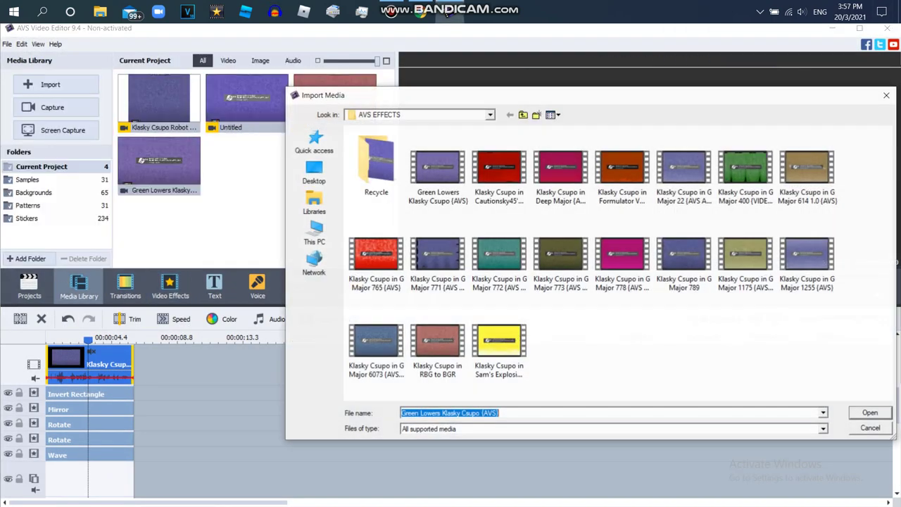
pyautogui.click(314, 235)
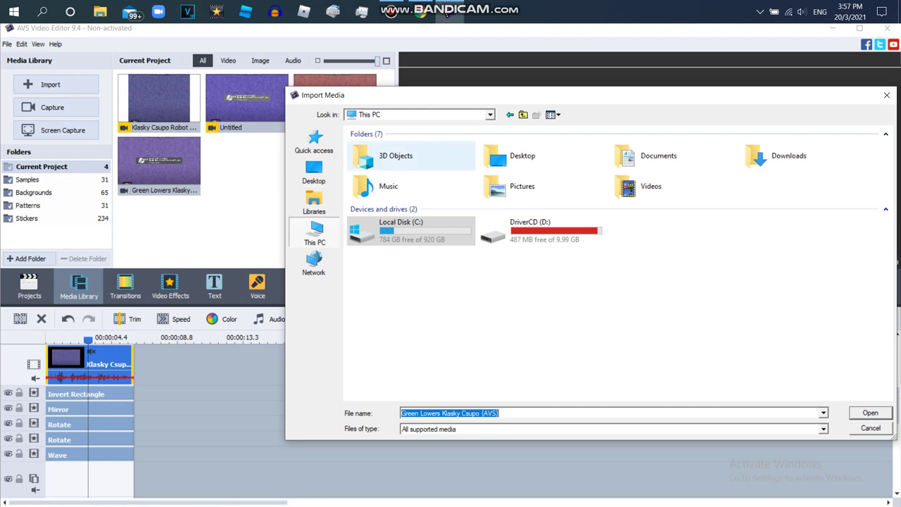
pyautogui.doubleClick(388, 186)
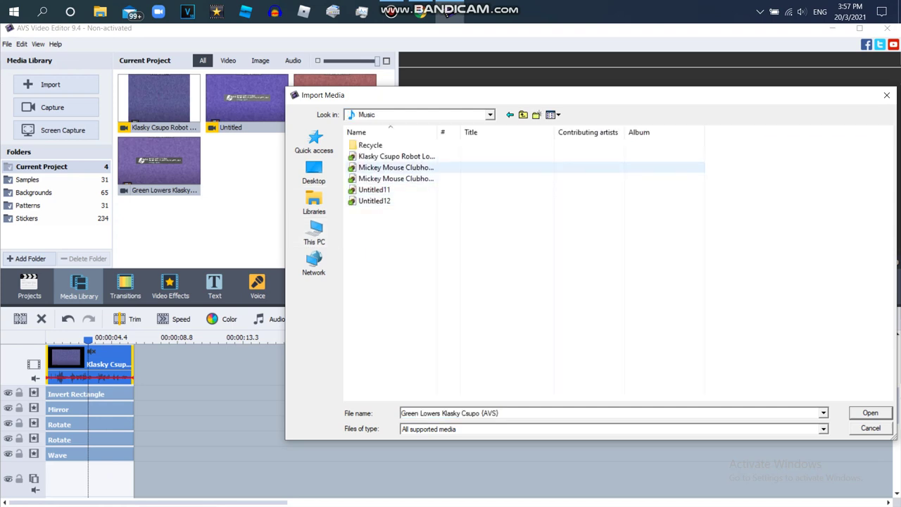
pyautogui.doubleClick(370, 146)
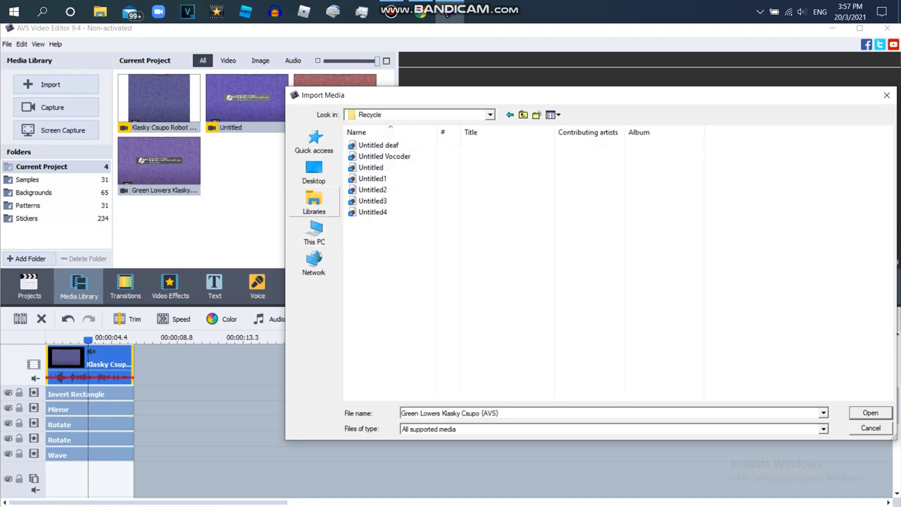
# Step: Import "Klasky Csupo Robot Logo in Reverse Echo Wave Spin" from the Audacity folder in Documents into the media library
pyautogui.click(314, 205)
pyautogui.doubleClick(521, 145)
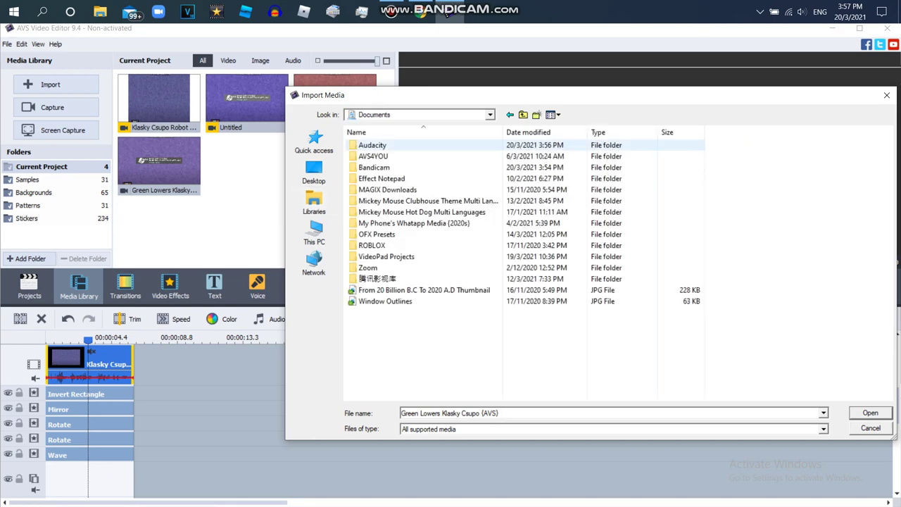
pyautogui.doubleClick(370, 145)
pyautogui.click(400, 145)
pyautogui.click(411, 346)
pyautogui.click(410, 302)
pyautogui.click(399, 156)
pyautogui.click(421, 223)
pyautogui.click(425, 290)
pyautogui.press('Return')
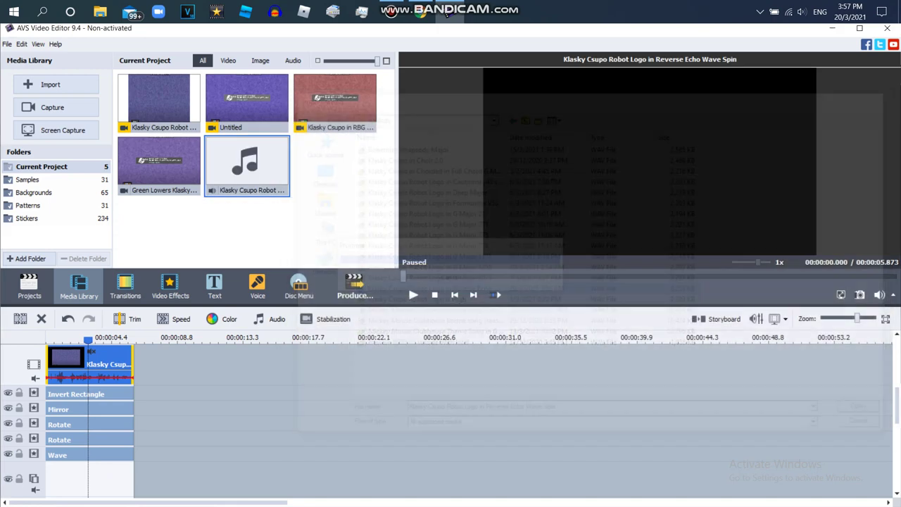
# Step: Place the imported reverse echo audio at the start of the audio line and play the project from the beginning
pyautogui.moveTo(246, 166); pyautogui.dragTo(94, 470)
pyautogui.click(46, 340)
pyautogui.click(413, 295)
pyautogui.click(342, 222)
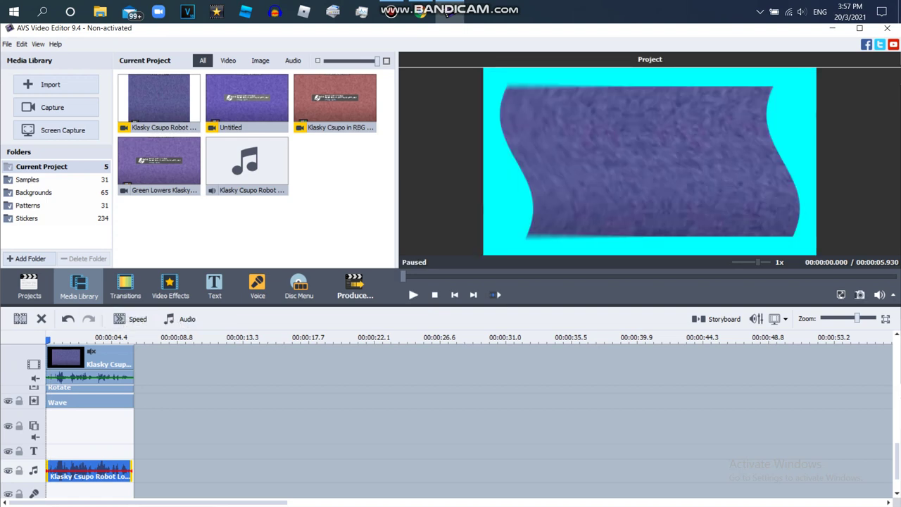
pyautogui.press('space')
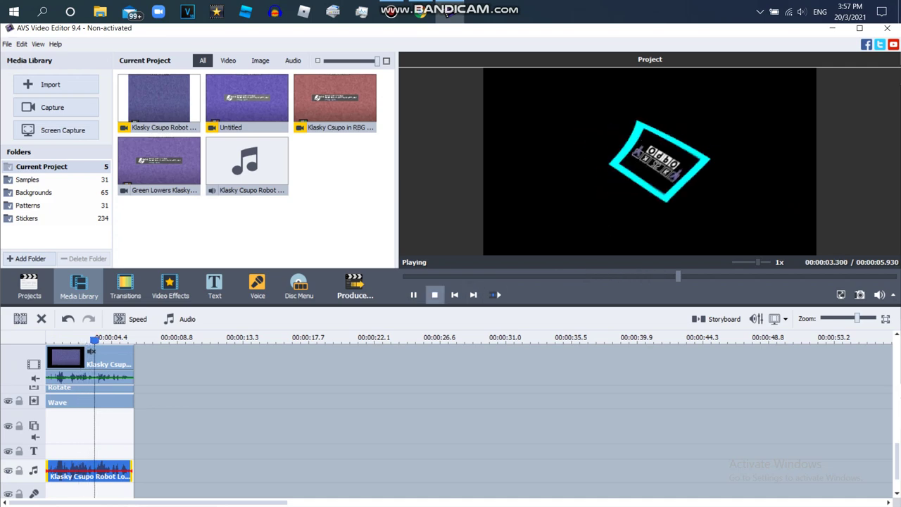
# Step: Add a video effect line between Rotate and Wave, and place the Zoom effect on it, trimmed to the length of the video clip
pyautogui.rightClick(155, 400)
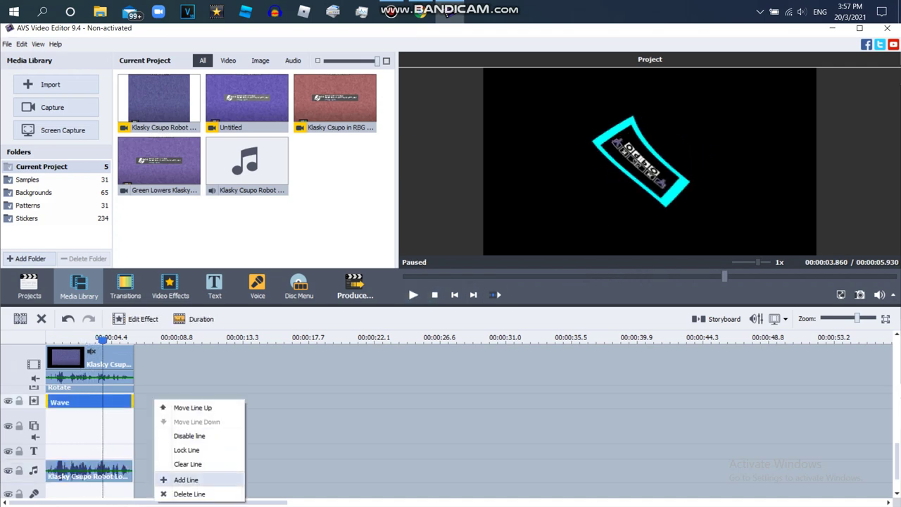
pyautogui.click(186, 480)
pyautogui.click(170, 285)
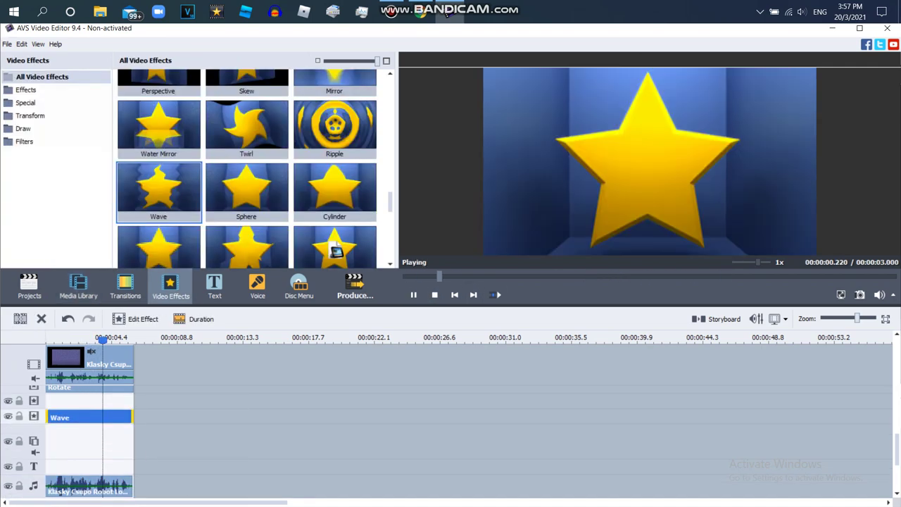
pyautogui.scroll(3, 335, 251)
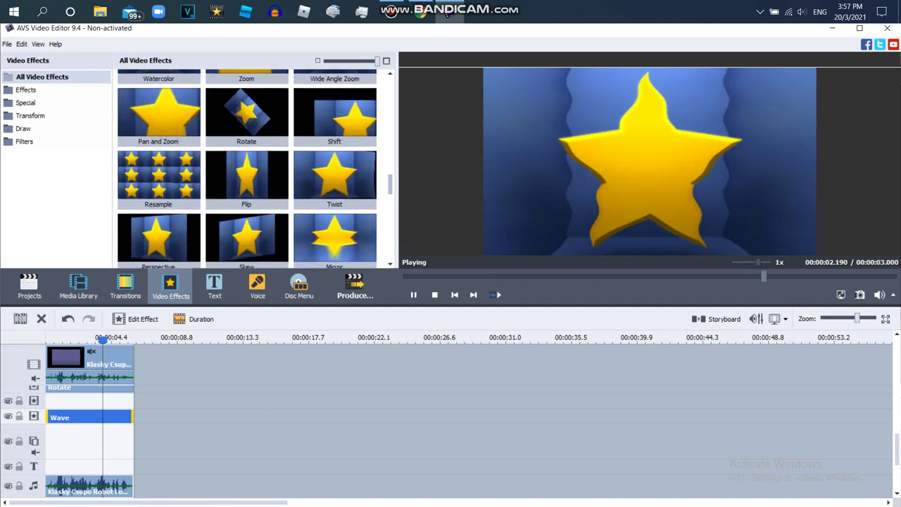
pyautogui.scroll(2, 246, 169)
pyautogui.moveTo(247, 155); pyautogui.dragTo(102, 415)
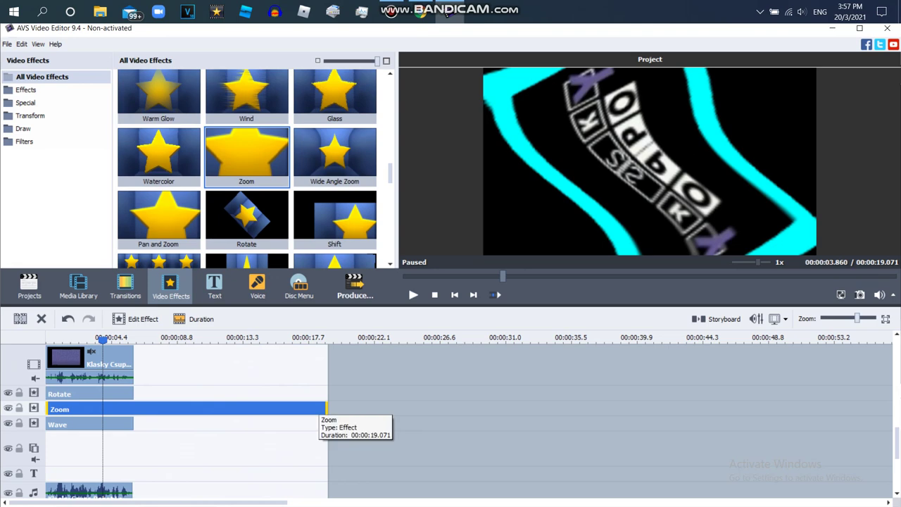
pyautogui.moveTo(326, 408); pyautogui.dragTo(191, 408)
pyautogui.moveTo(134, 408)
pyautogui.mouseDown()
pyautogui.moveTo(124, 409)
pyautogui.moveTo(134, 408)
pyautogui.mouseUp()
# Step: Make the Zoom effect fade in until about 3 s, the clip's midpoint, and fade out from that same point
pyautogui.click(136, 319)
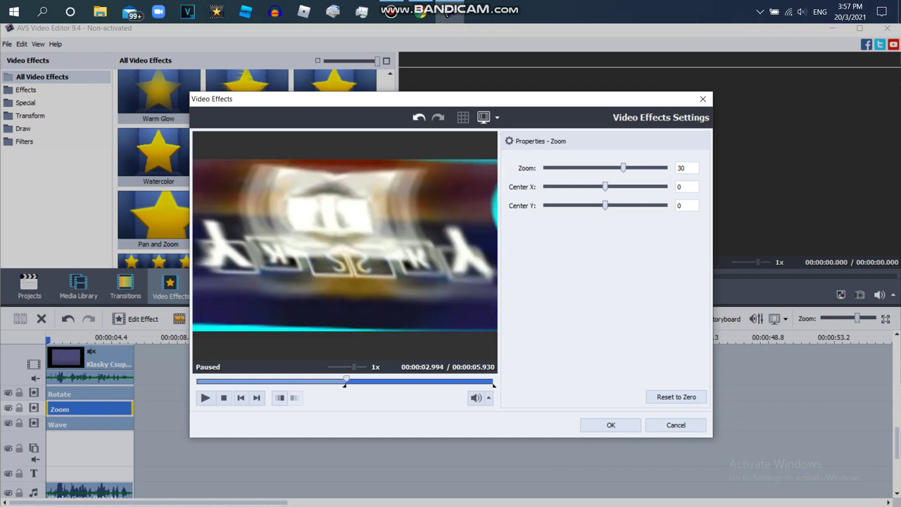
pyautogui.click(422, 381)
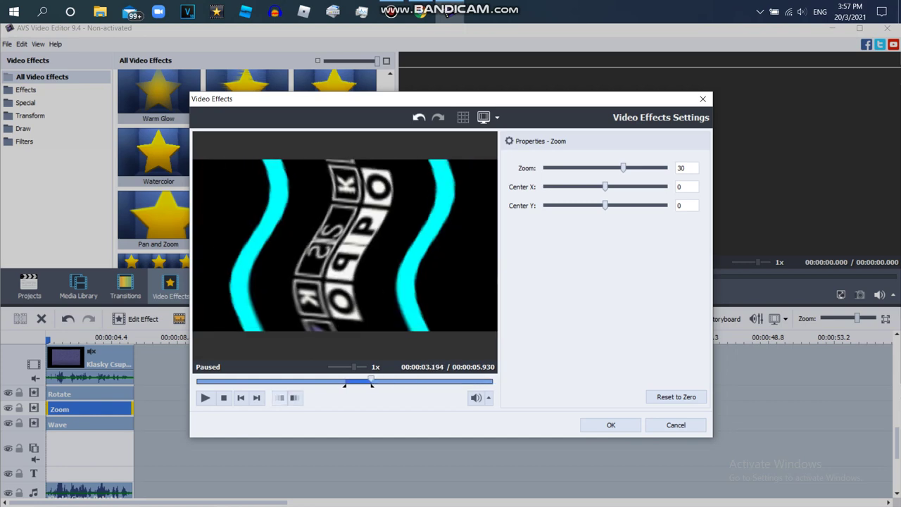
pyautogui.moveTo(347, 380); pyautogui.dragTo(322, 380)
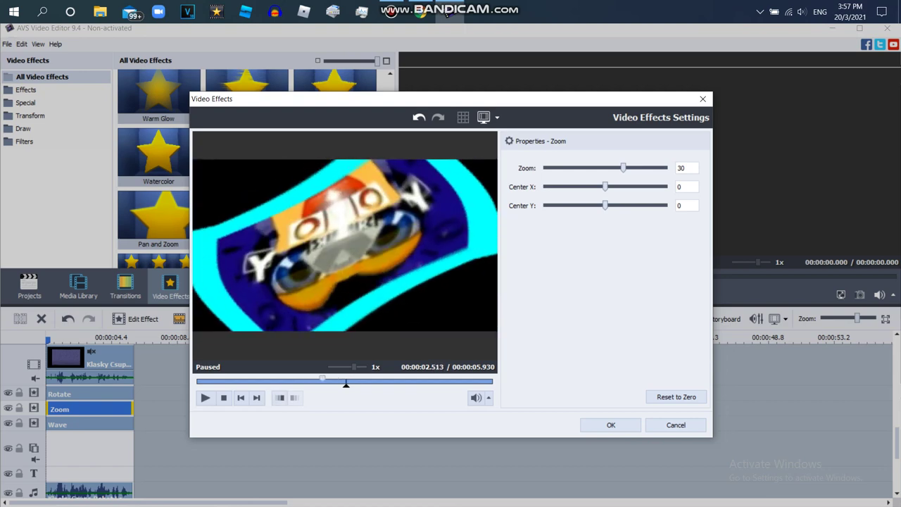
# Step: Set the Zoom effect's zoom amount to 25, apply the settings and play the project
pyautogui.moveTo(623, 169); pyautogui.dragTo(619, 168)
pyautogui.write('25')
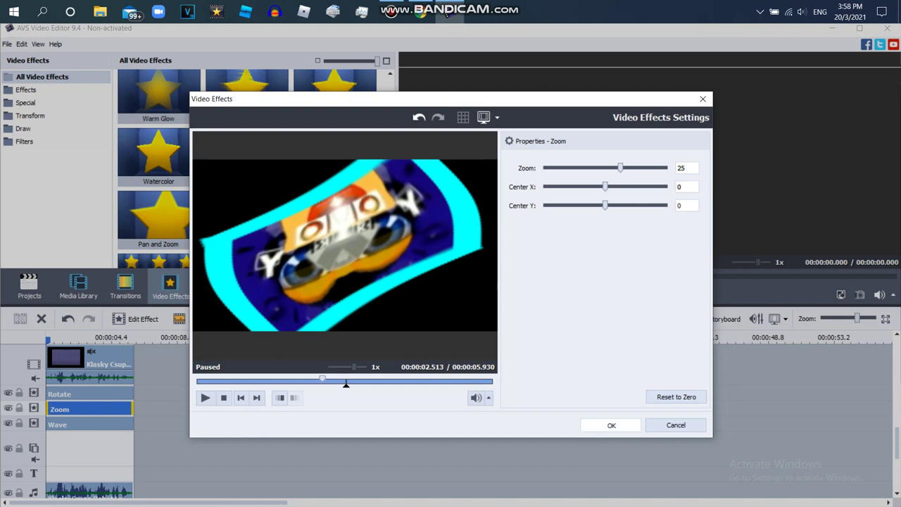
pyautogui.click(611, 425)
pyautogui.click(414, 295)
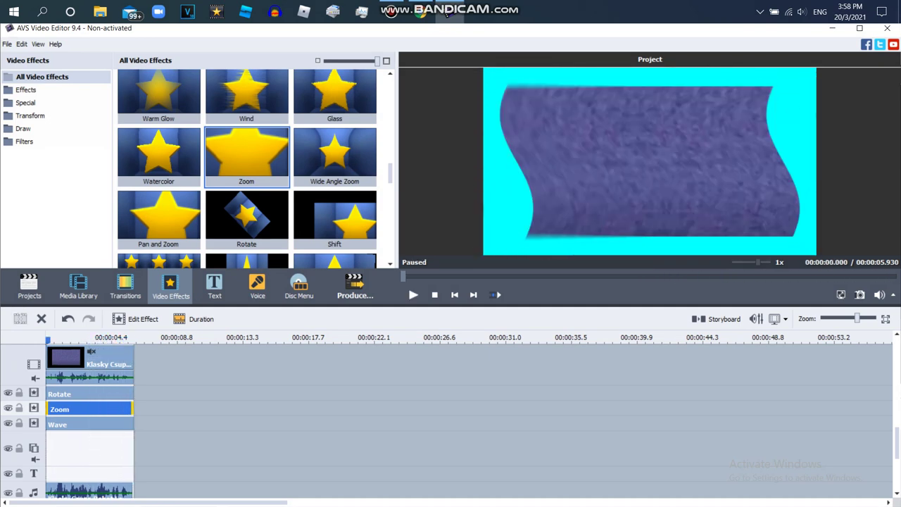
pyautogui.click(448, 12)
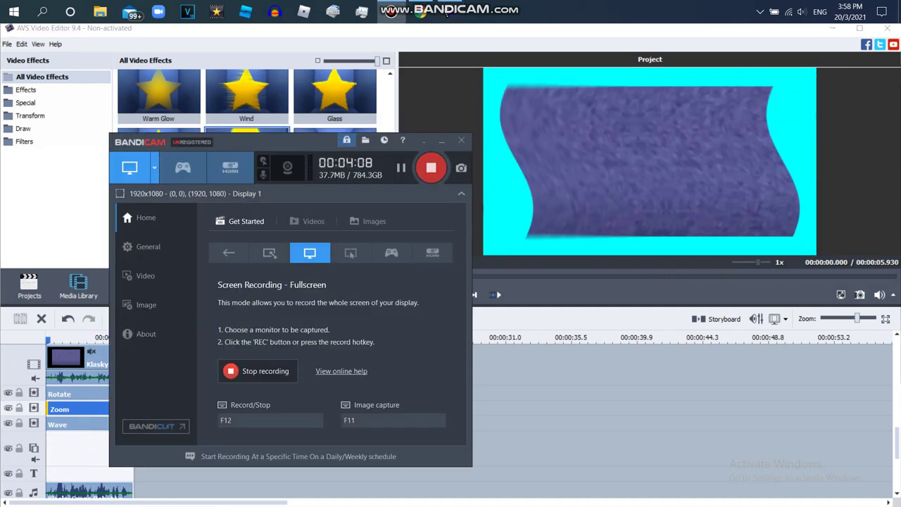